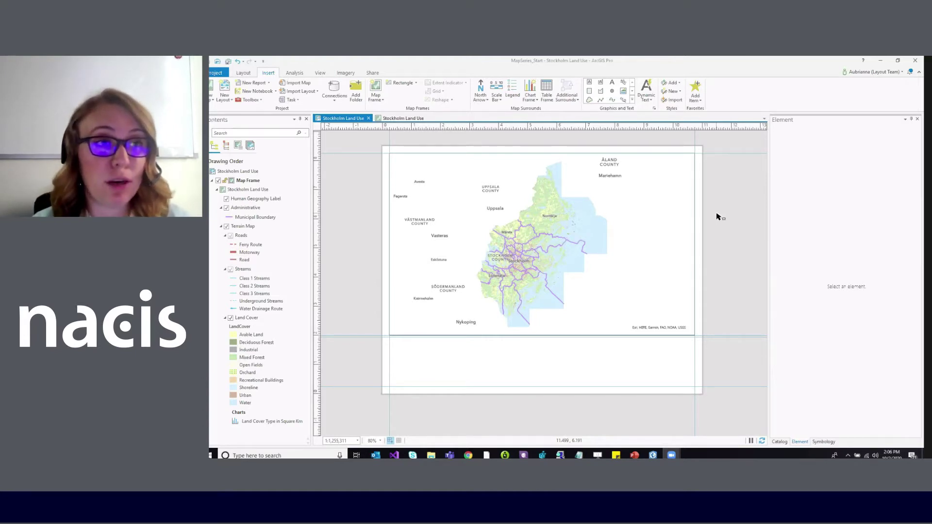
pyautogui.click(245, 73)
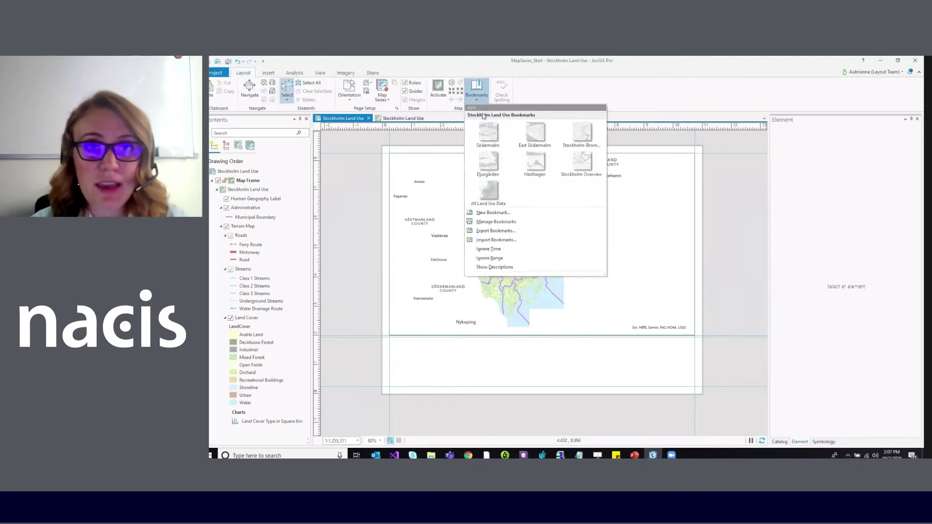
pyautogui.click(478, 96)
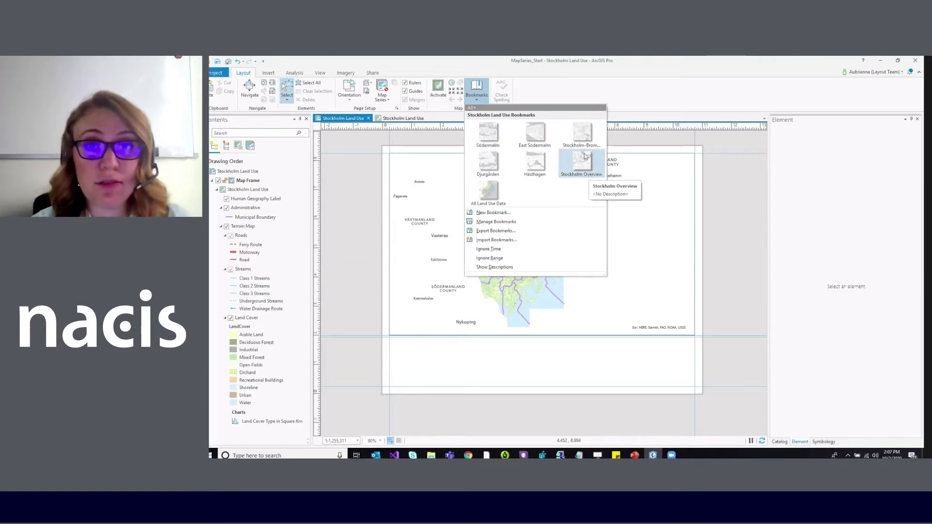
pyautogui.click(378, 194)
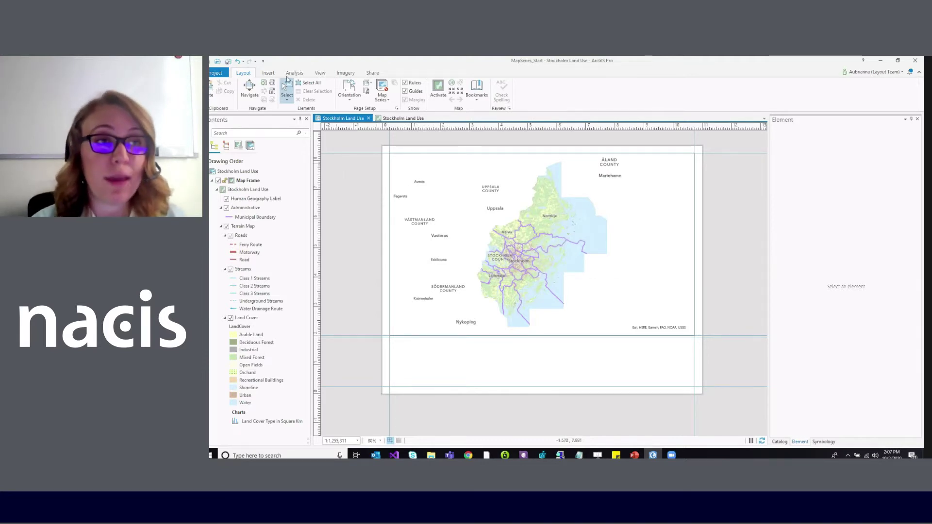
pyautogui.click(269, 74)
pyautogui.click(247, 74)
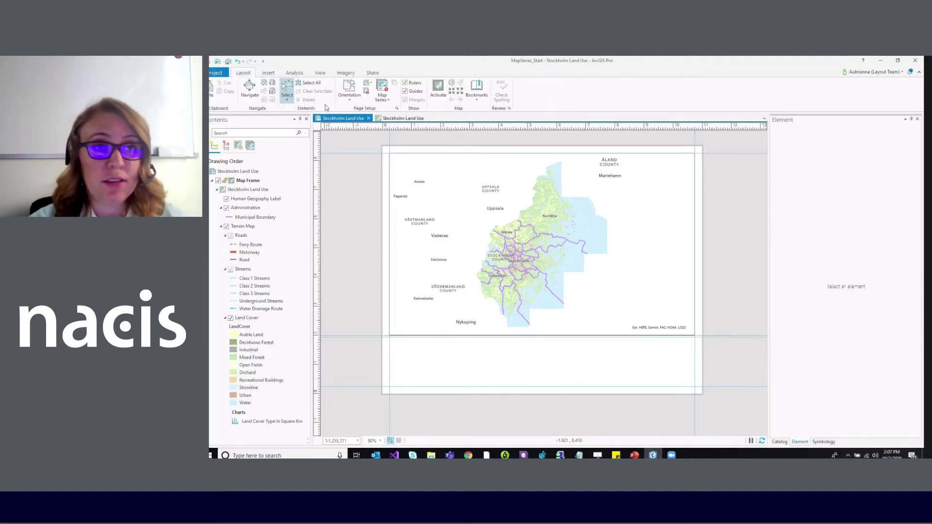
# Create a bookmark-based map series and remove the Stockholm Overview bookmark from it.
pyautogui.click(382, 95)
pyautogui.click(398, 151)
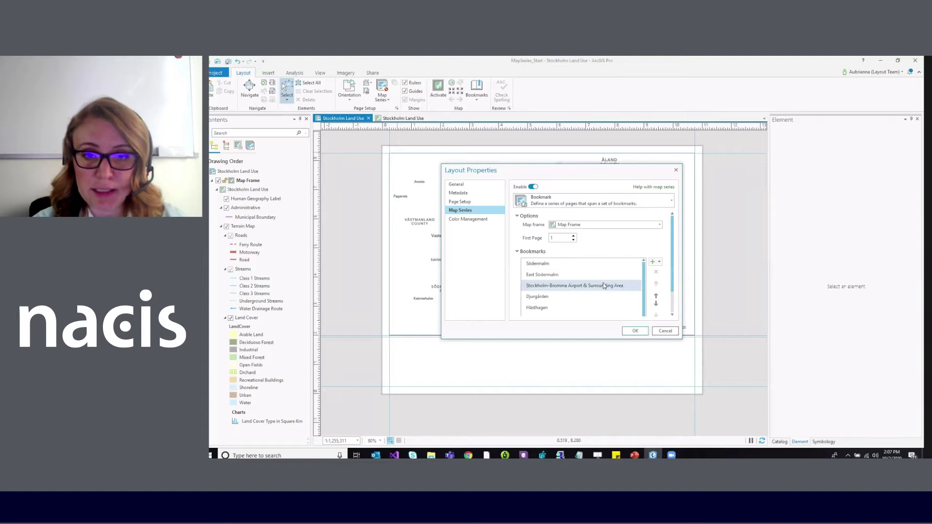
pyautogui.scroll(-1, 617, 296)
pyautogui.click(627, 304)
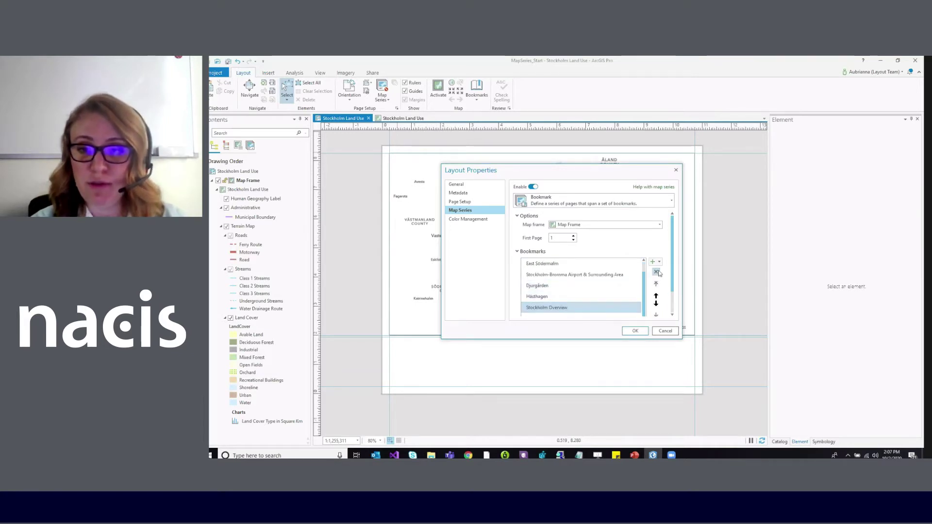
pyautogui.click(656, 272)
pyautogui.click(574, 287)
# Move Stockholm-Bromma Airport last, drop All Land Use Data, confirm, and view the Djurgården page.
pyautogui.click(656, 314)
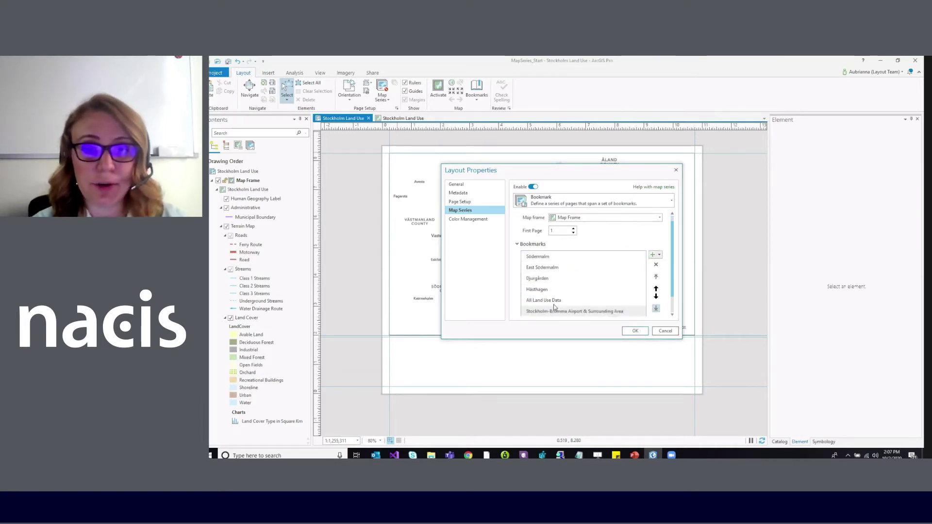
pyautogui.click(562, 291)
pyautogui.click(656, 256)
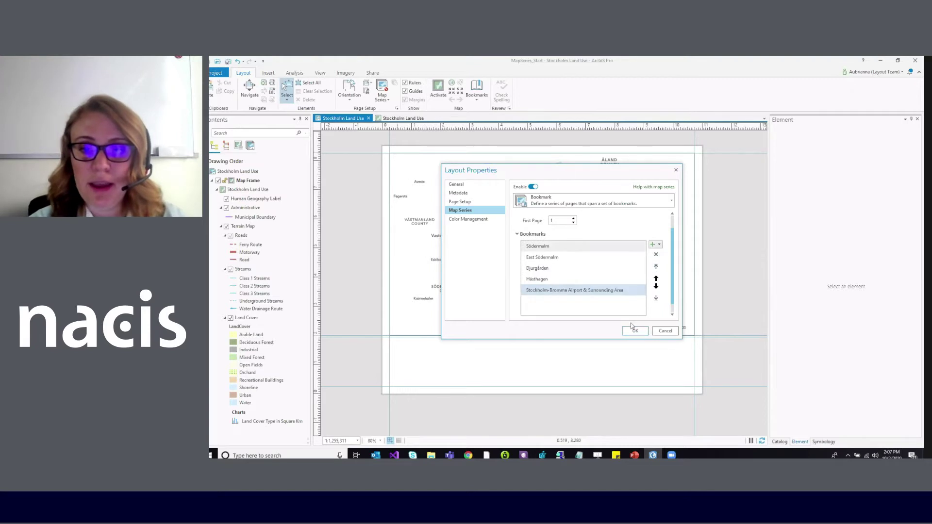
pyautogui.click(634, 330)
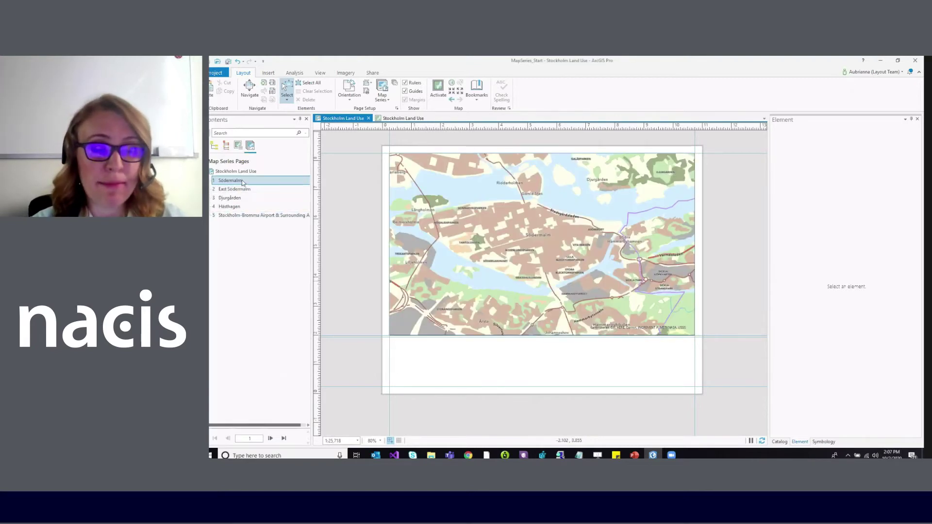
pyautogui.click(229, 207)
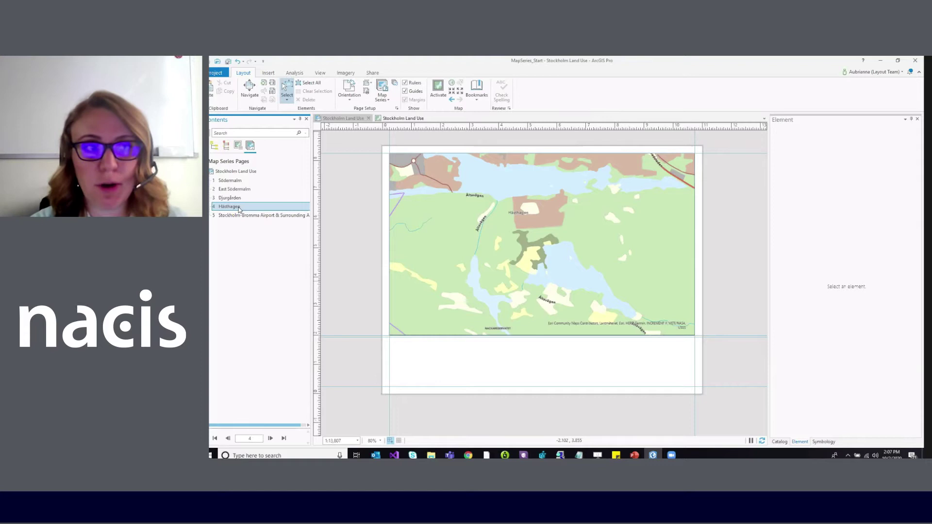
pyautogui.click(235, 198)
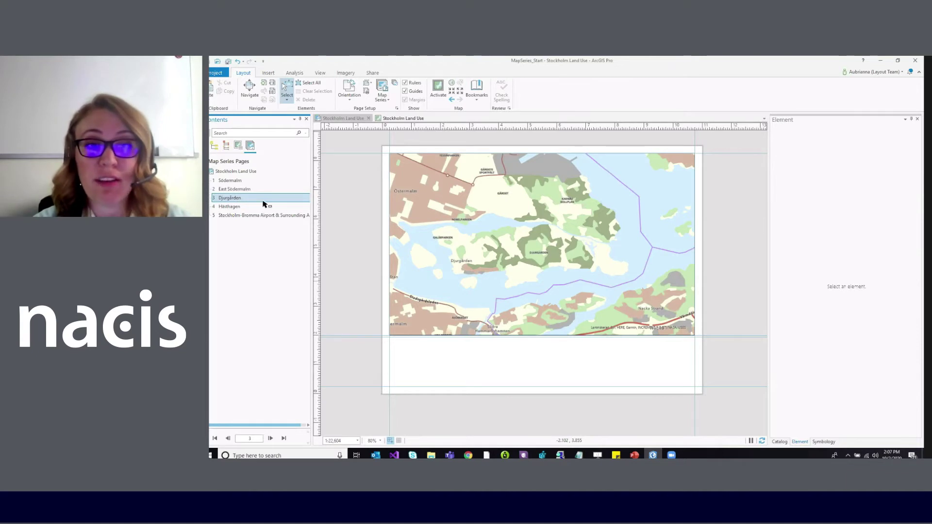
# In the bookmark manager, zoom the map frame into central Djurgården and update the Djurgården bookmark.
pyautogui.rightClick(462, 183)
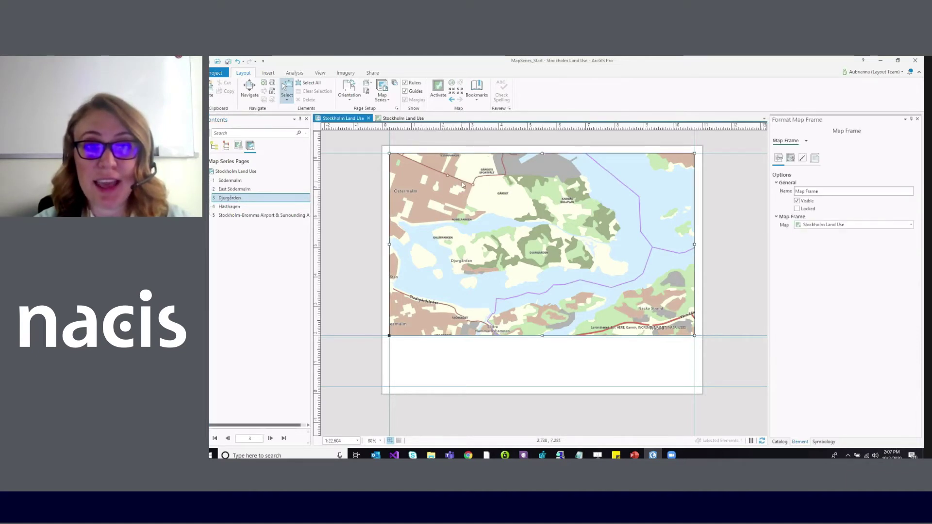
pyautogui.click(477, 96)
pyautogui.click(485, 222)
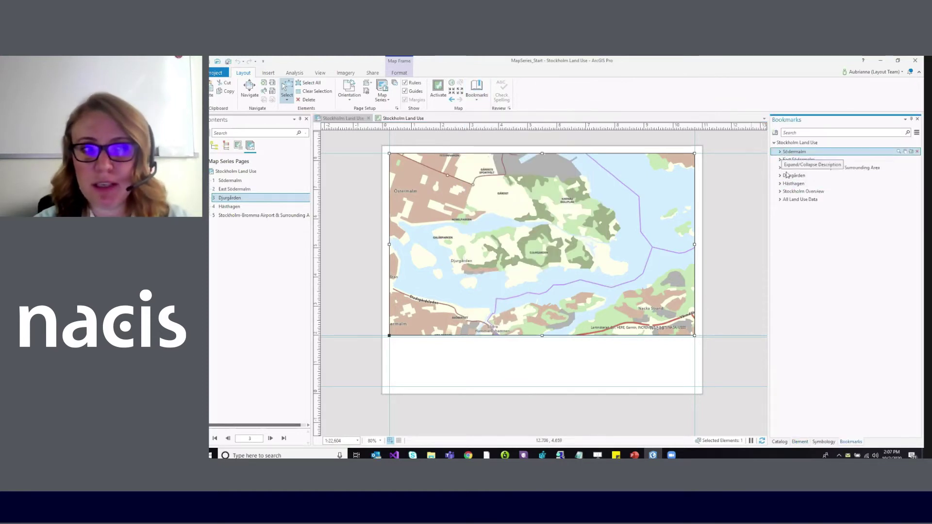
pyautogui.click(796, 176)
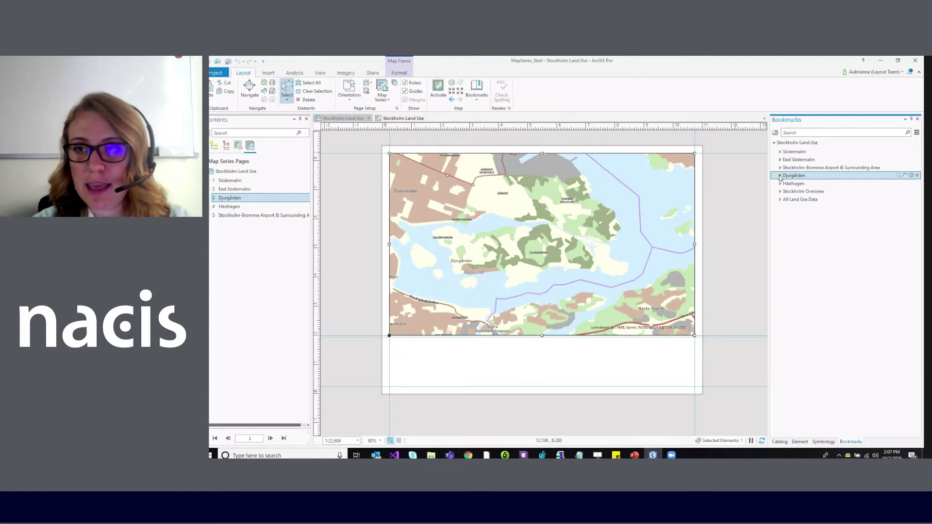
pyautogui.rightClick(533, 209)
pyautogui.click(543, 213)
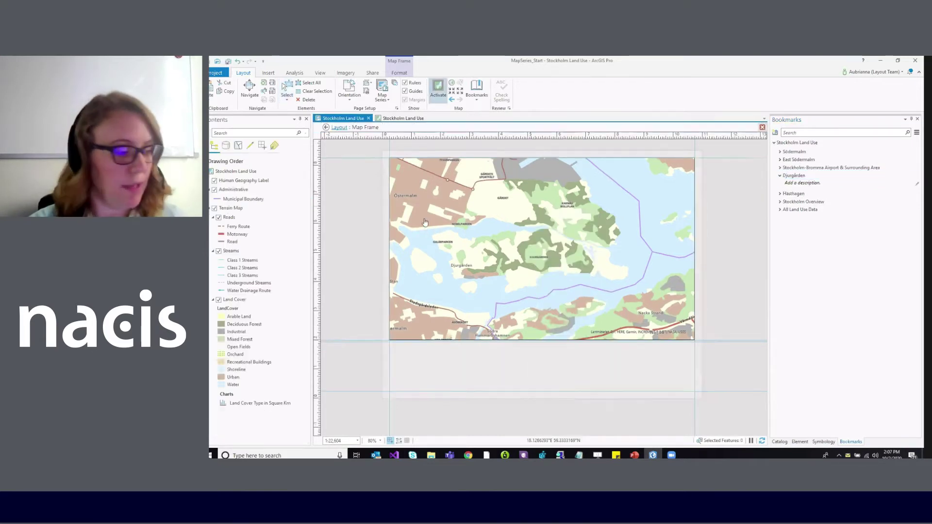
pyautogui.moveTo(528, 276); pyautogui.dragTo(639, 296)
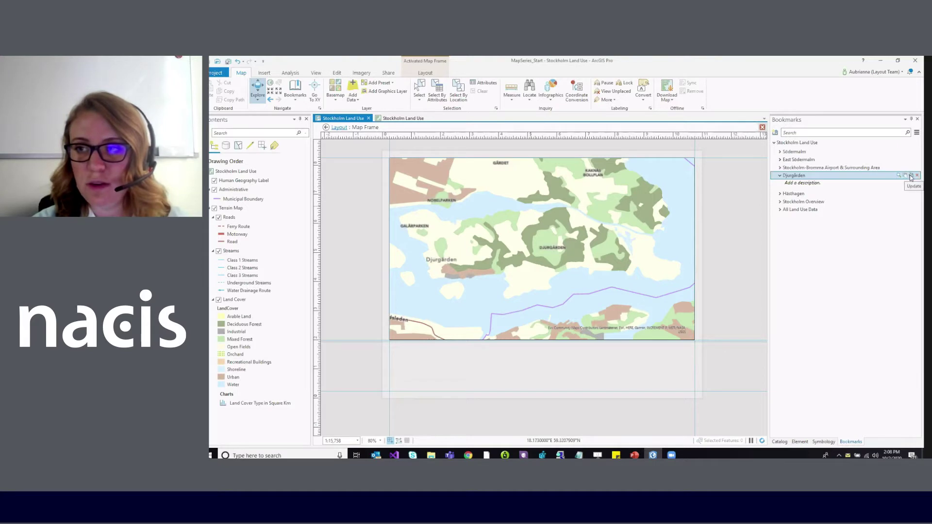
pyautogui.click(905, 178)
pyautogui.click(339, 127)
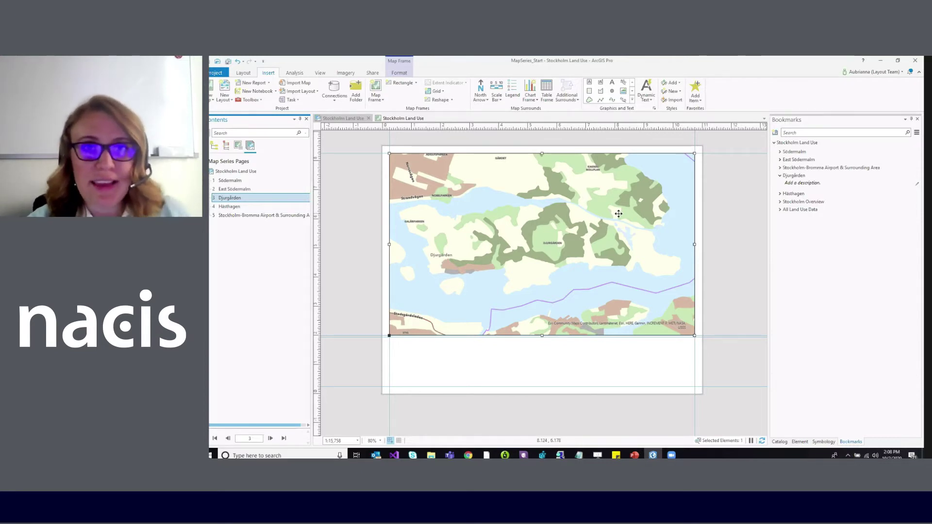
# Draw a legend below the map frame, spanning the lower-left half of the page.
pyautogui.click(511, 93)
pyautogui.moveTo(390, 337); pyautogui.dragTo(535, 387)
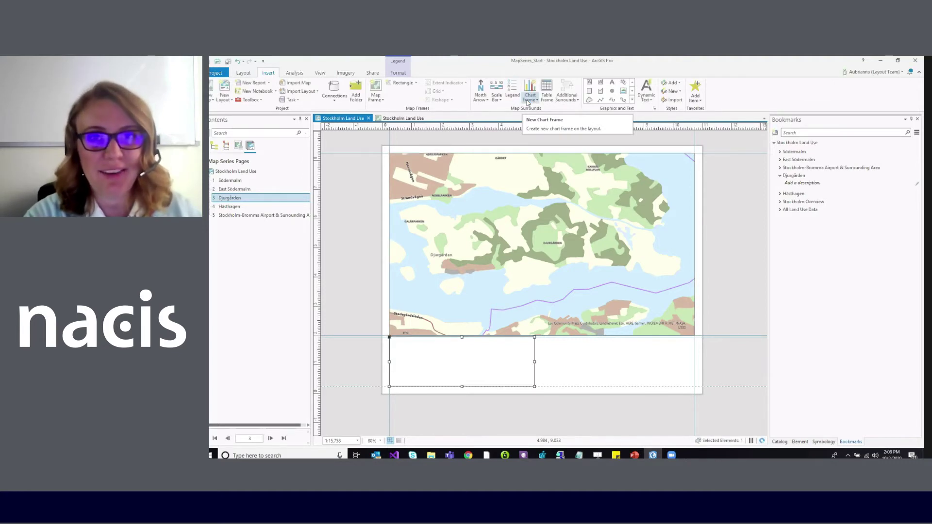
# Insert the Land Cover Type in Square Km chart frame in the lower-right area below the map.
pyautogui.click(529, 99)
pyautogui.click(542, 130)
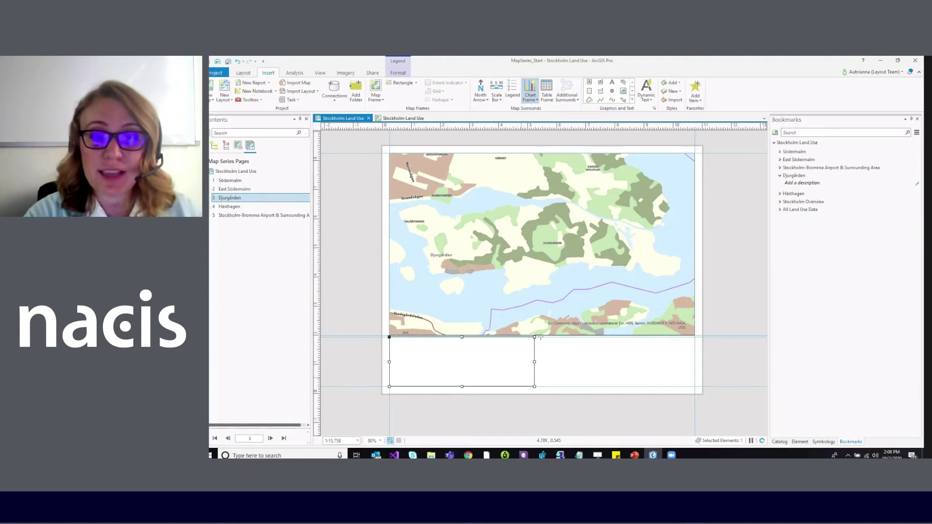
pyautogui.moveTo(540, 337); pyautogui.dragTo(695, 387)
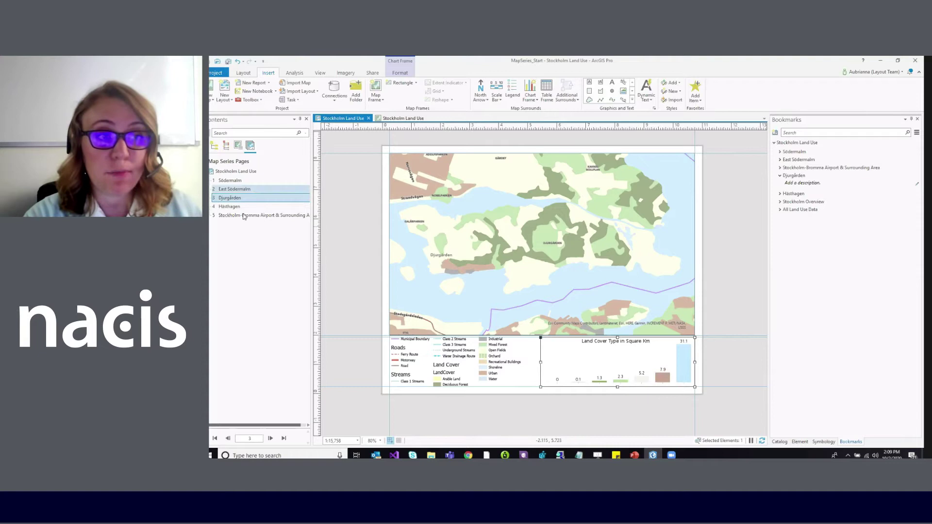
pyautogui.doubleClick(232, 181)
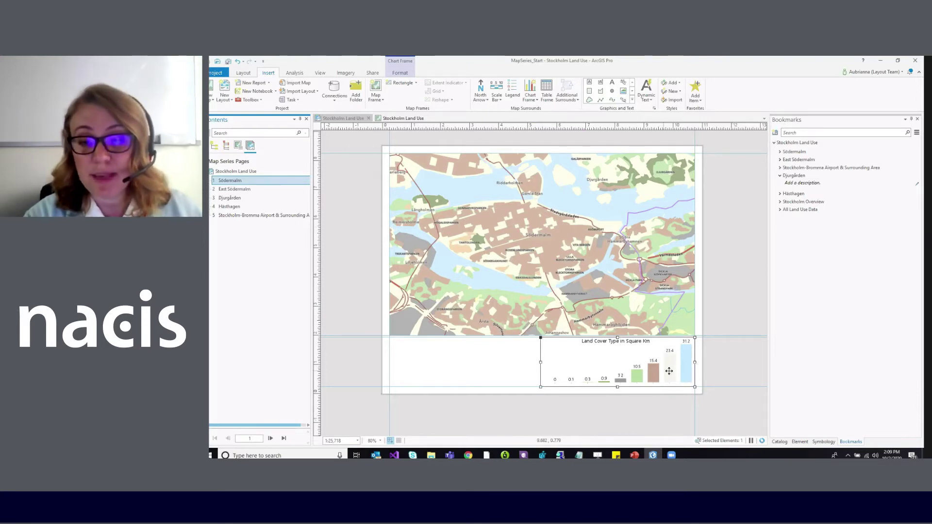
pyautogui.doubleClick(645, 370)
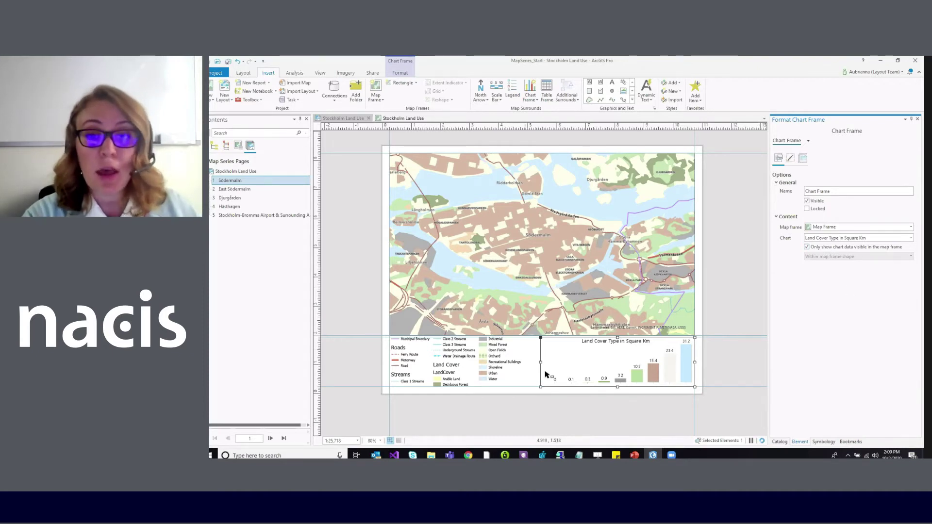
pyautogui.click(484, 374)
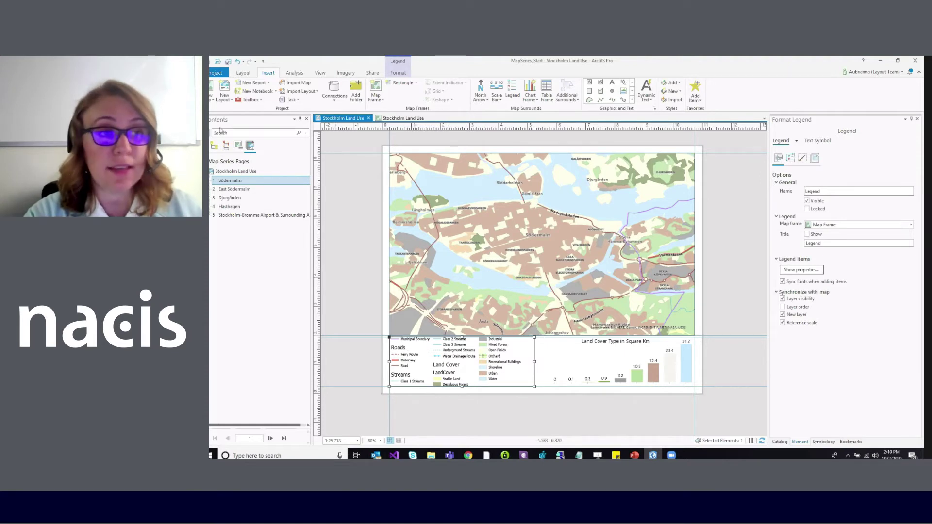
# Using the drawing-order list, drag Land Cover to the top of the legend and turn off its heading.
pyautogui.click(214, 146)
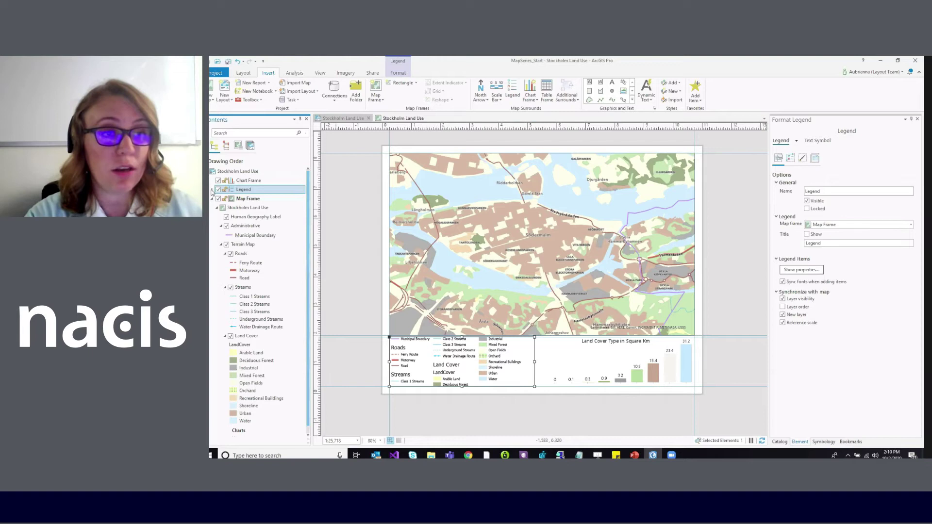
pyautogui.click(212, 190)
pyautogui.click(252, 226)
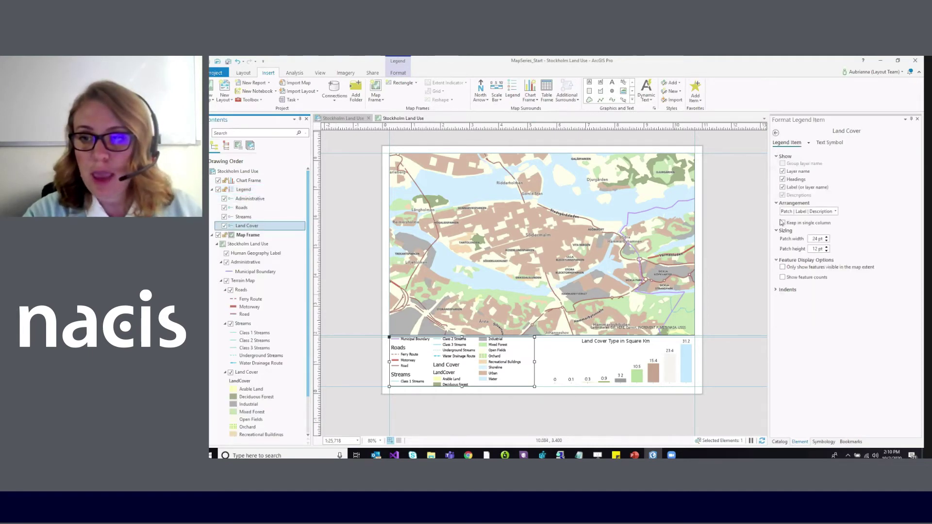
pyautogui.click(783, 268)
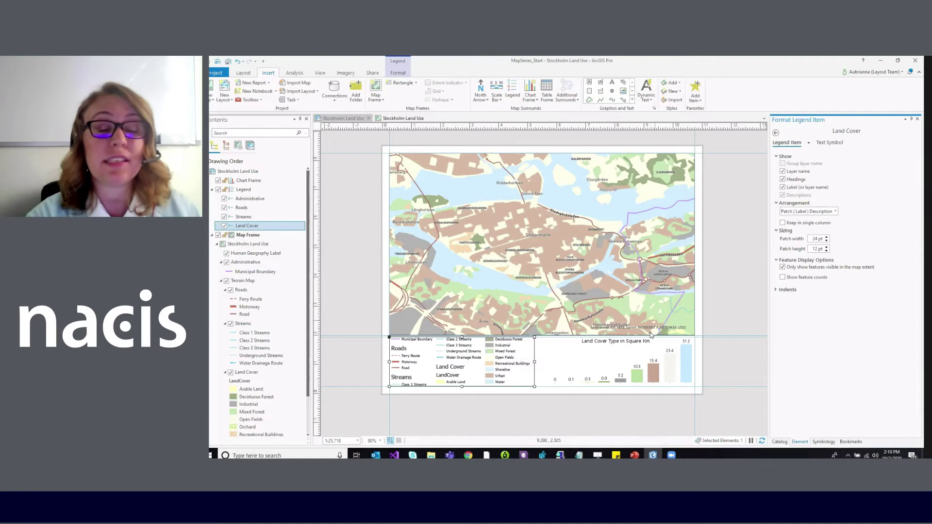
pyautogui.click(782, 267)
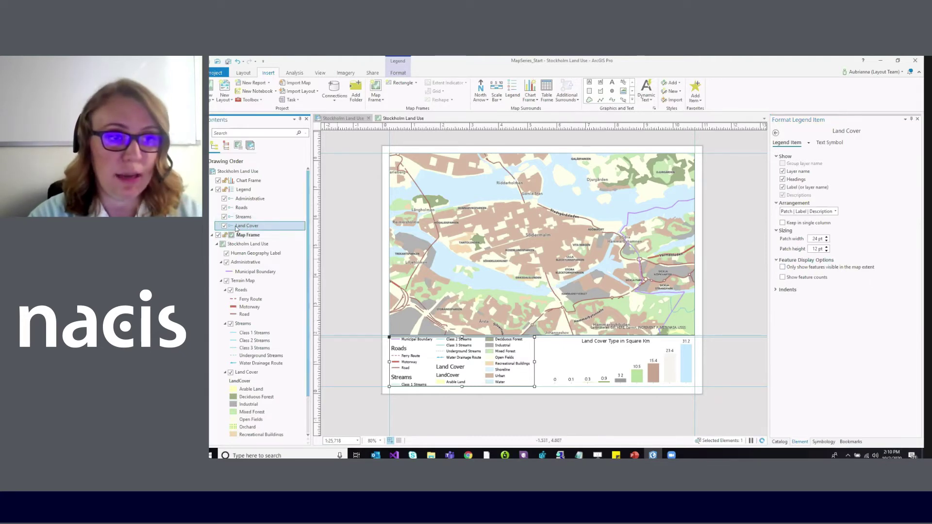
pyautogui.moveTo(245, 189); pyautogui.dragTo(248, 201)
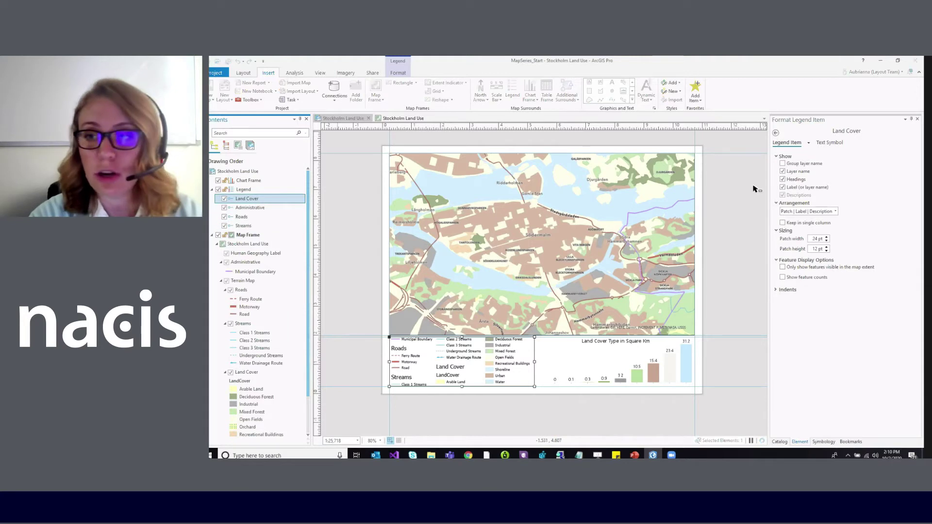
pyautogui.click(783, 180)
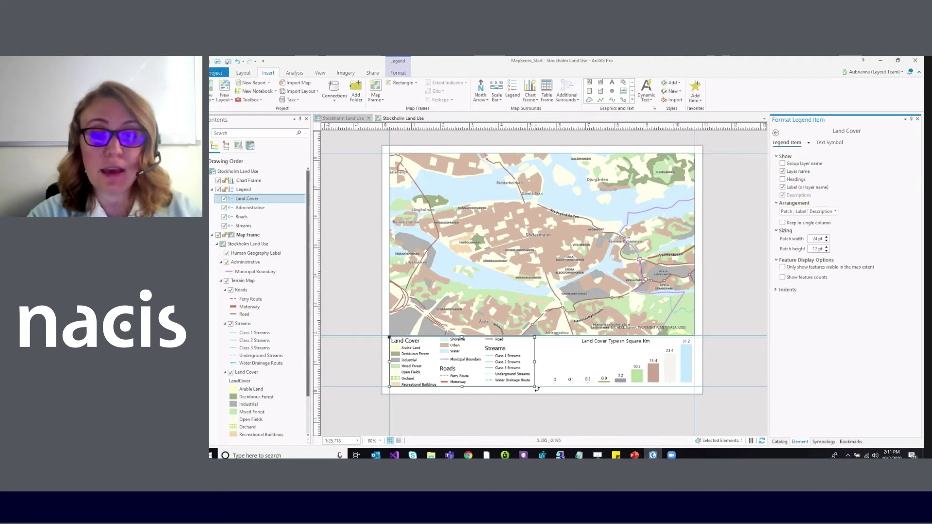
# Undo the accidental legend rotation so it stands upright, then display the Legend Format tools.
pyautogui.moveTo(537, 389); pyautogui.dragTo(396, 342)
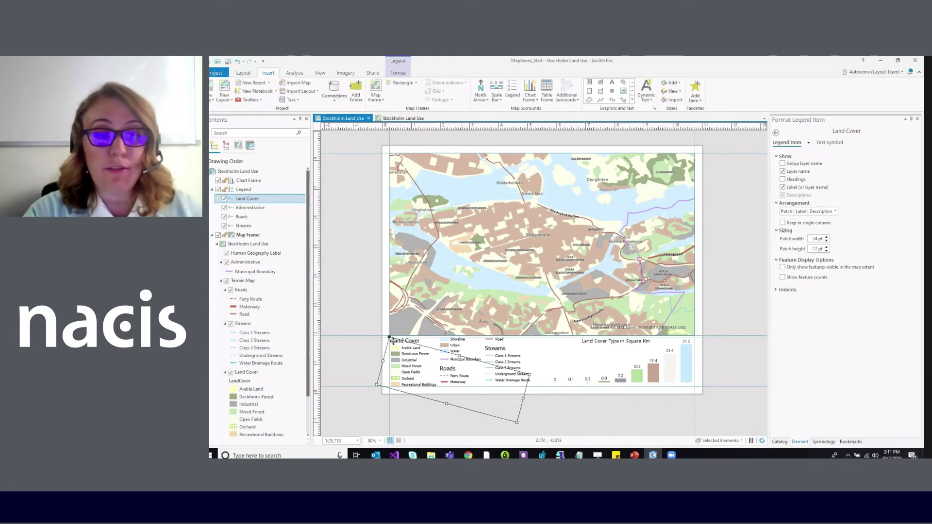
pyautogui.click(238, 62)
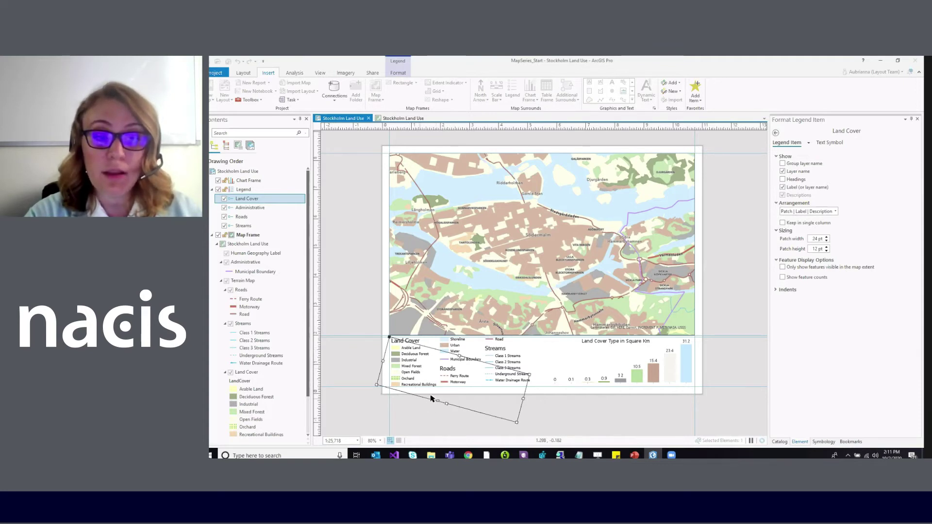
pyautogui.hotkey('ctrl', 'z')
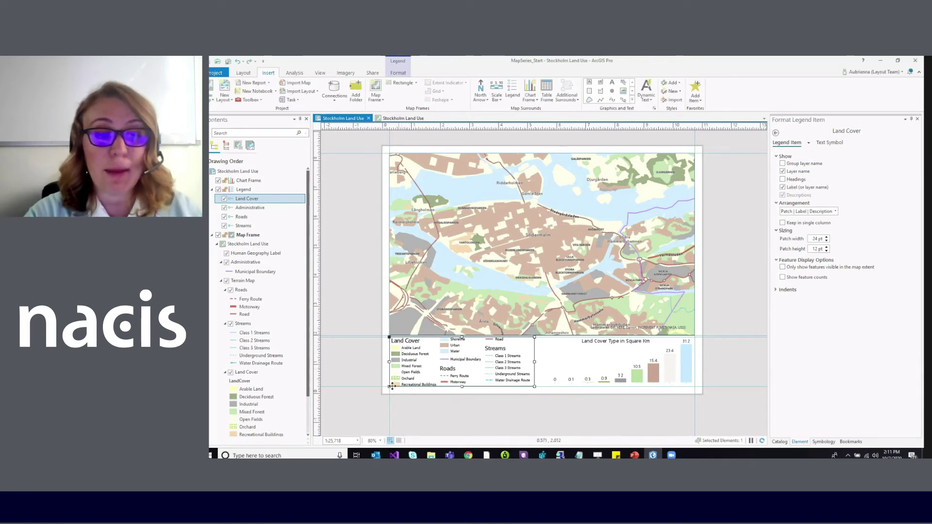
pyautogui.click(402, 74)
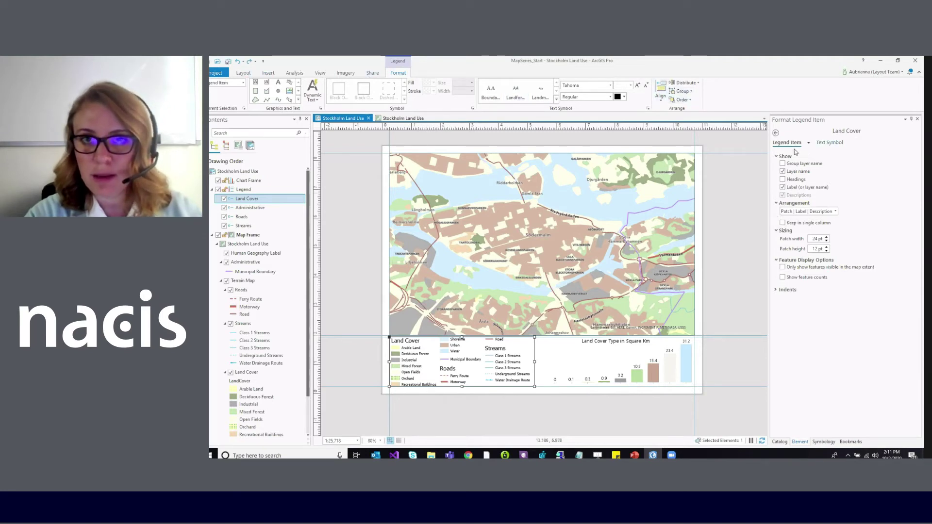
# Return to whole-legend format settings, try the Size & Position anchor points, then show Insert tools.
pyautogui.click(776, 134)
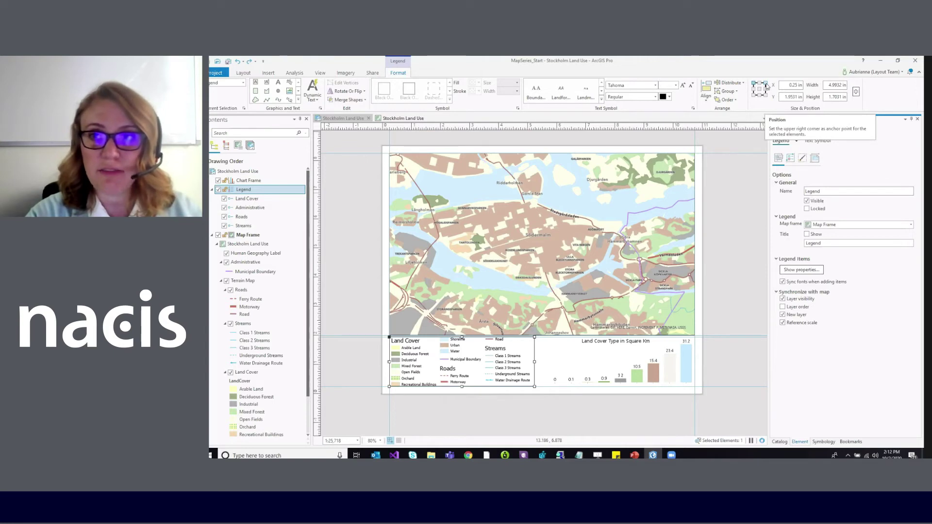
pyautogui.click(753, 99)
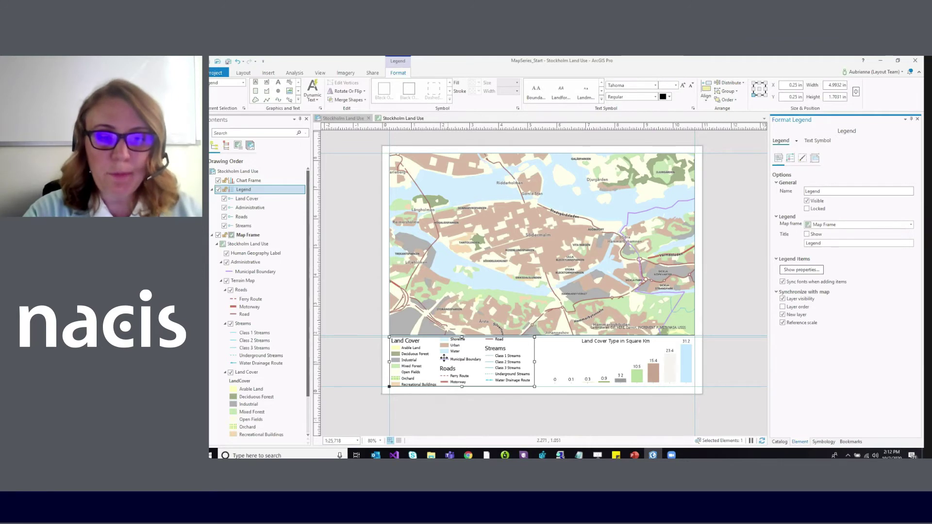
pyautogui.click(754, 84)
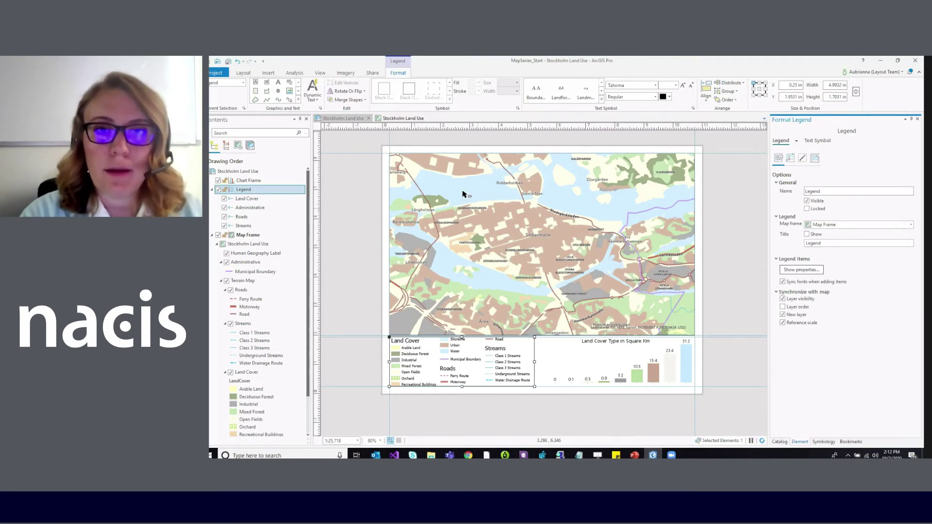
pyautogui.click(268, 73)
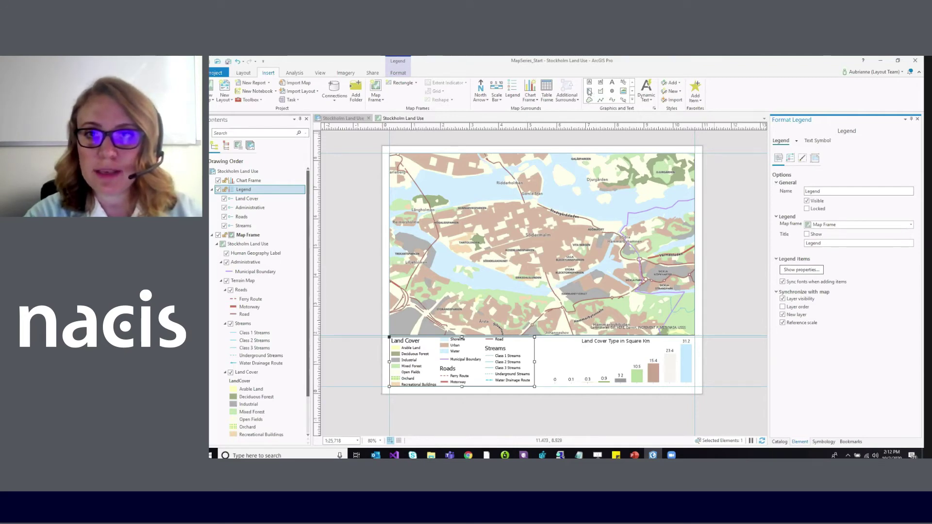
# Open the Dynamic Text gallery and scroll down to the Map Series Page Name entry.
pyautogui.click(646, 98)
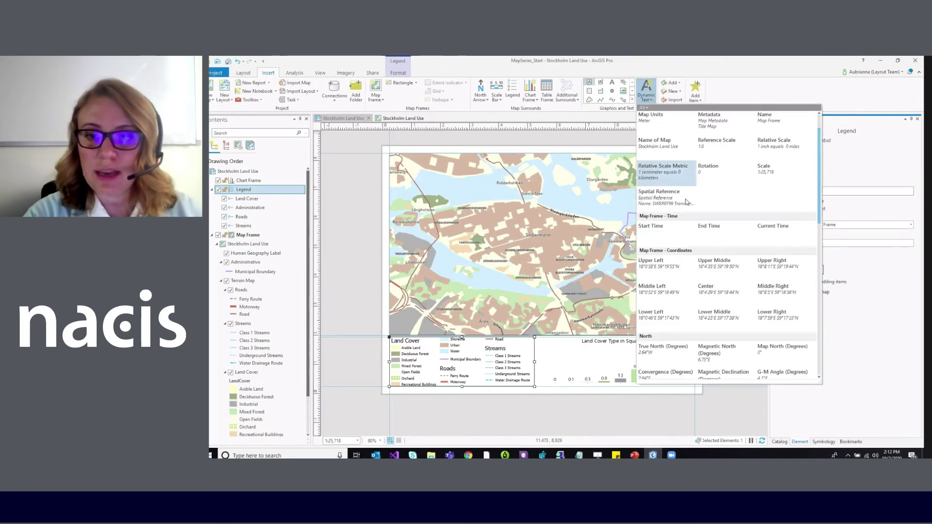
pyautogui.scroll(-6, 686, 199)
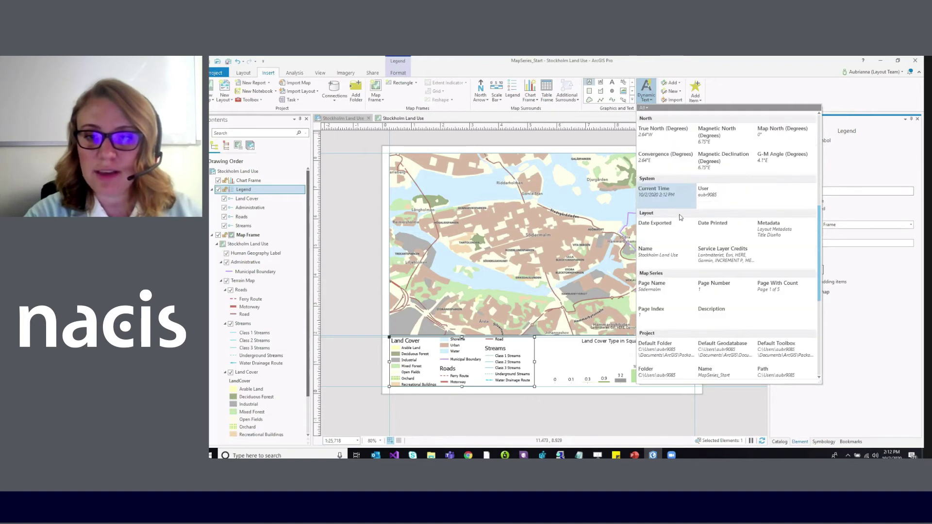
pyautogui.scroll(-2, 680, 217)
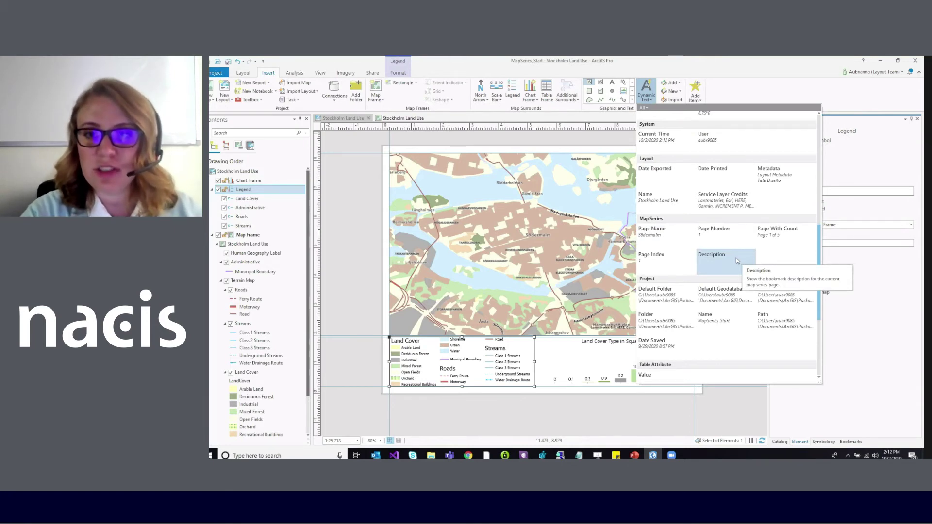
# Place a Page Name dynamic text box reading Södermalm near the map's top-right corner.
pyautogui.click(655, 235)
pyautogui.moveTo(617, 165); pyautogui.dragTo(650, 177)
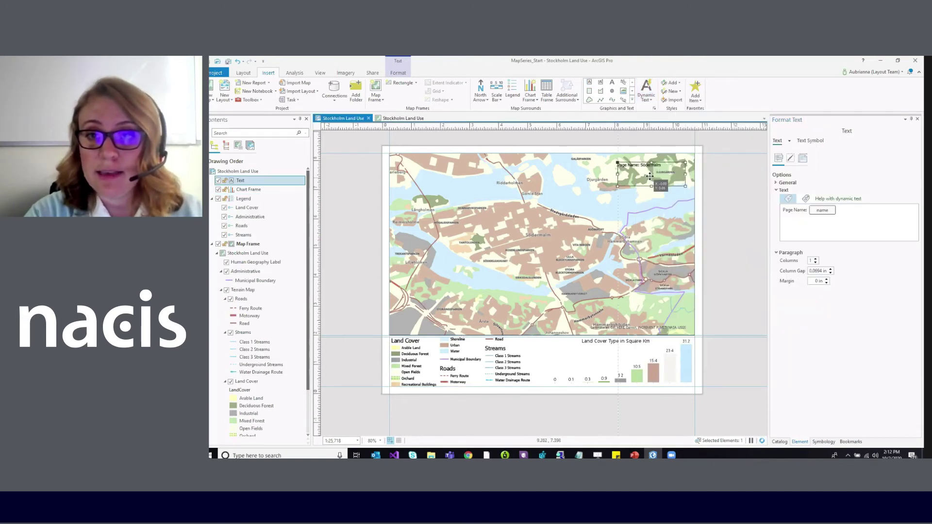
pyautogui.click(808, 214)
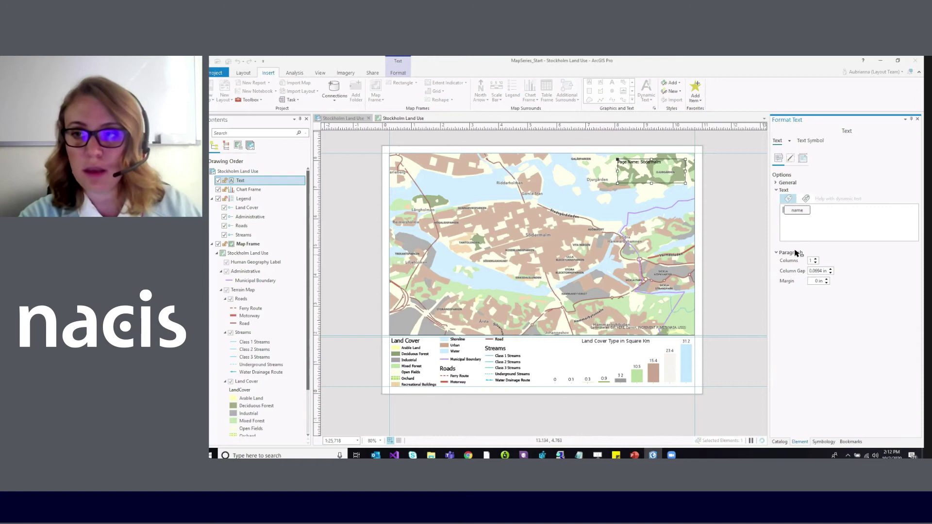
pyautogui.click(641, 185)
pyautogui.click(638, 163)
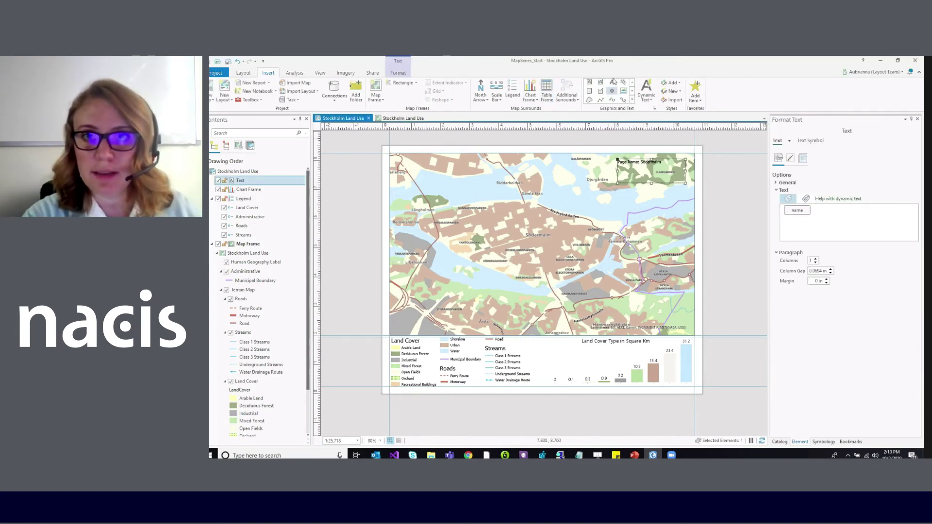
# Switch the text to its raw dynamic tag view and select the 'Page Name:' prefix.
pyautogui.click(632, 99)
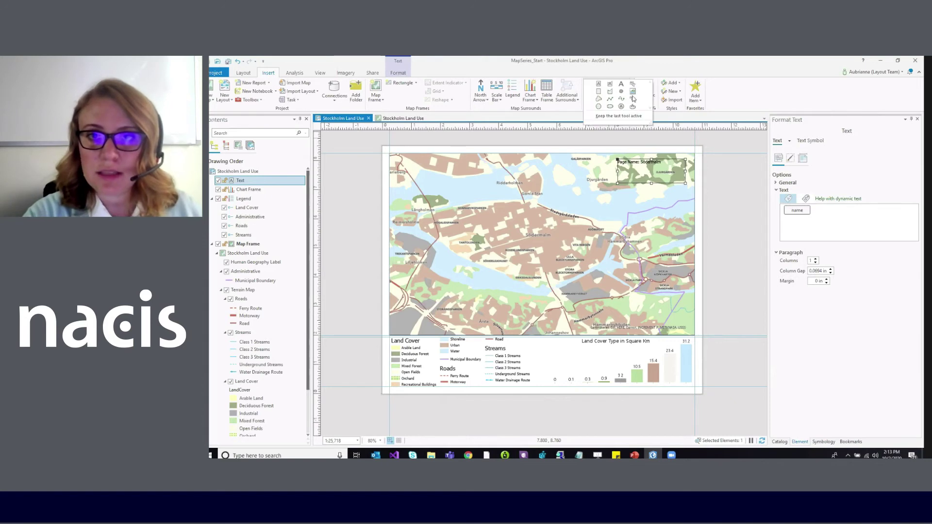
pyautogui.click(404, 74)
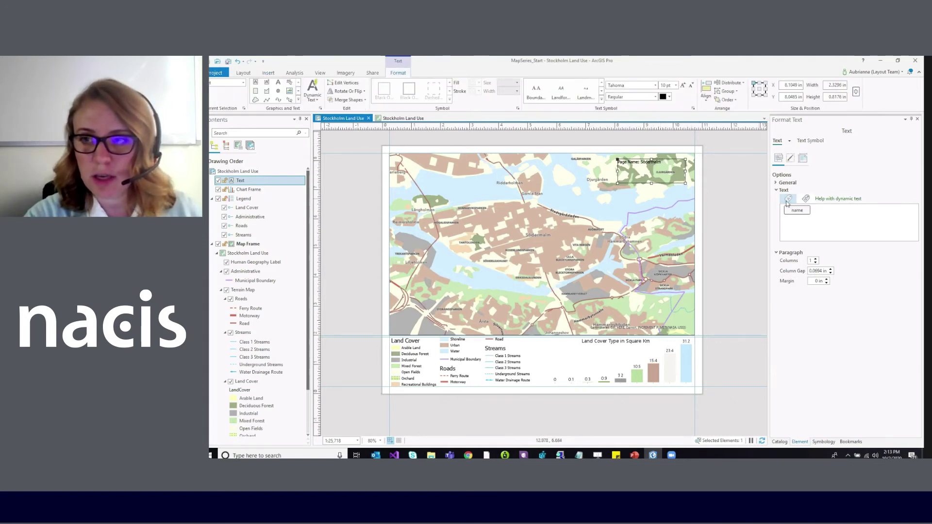
pyautogui.click(806, 198)
pyautogui.moveTo(809, 208); pyautogui.dragTo(722, 206)
# Delete the 'Page Name: ' prefix so the title reads Södermalm, and set it to 24 pt.
pyautogui.press('Delete')
pyautogui.click(763, 234)
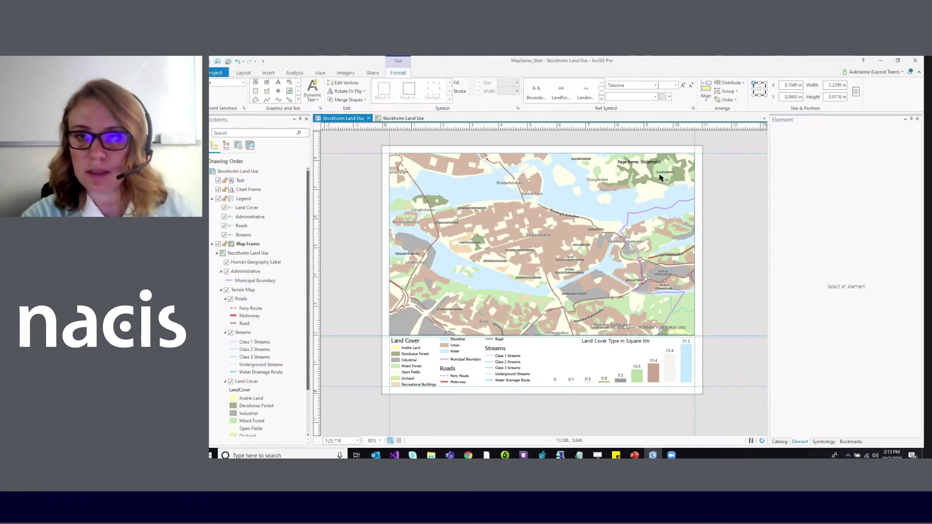
pyautogui.click(653, 165)
pyautogui.click(397, 73)
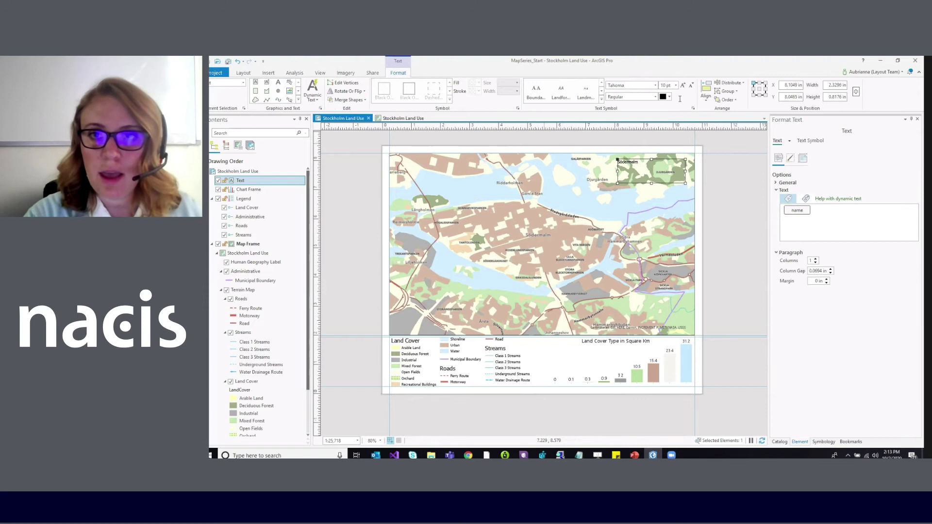
pyautogui.click(666, 85)
pyautogui.write('2')
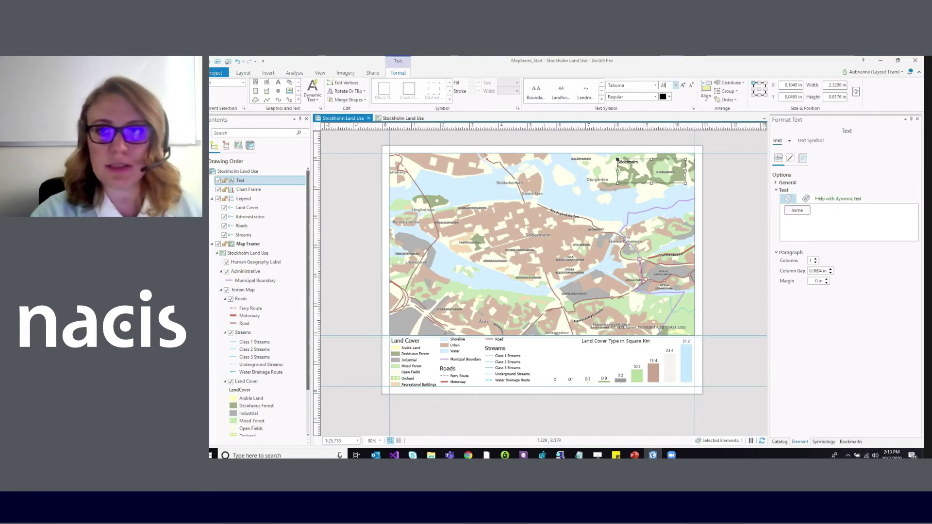
pyautogui.write('4')
pyautogui.press('Return')
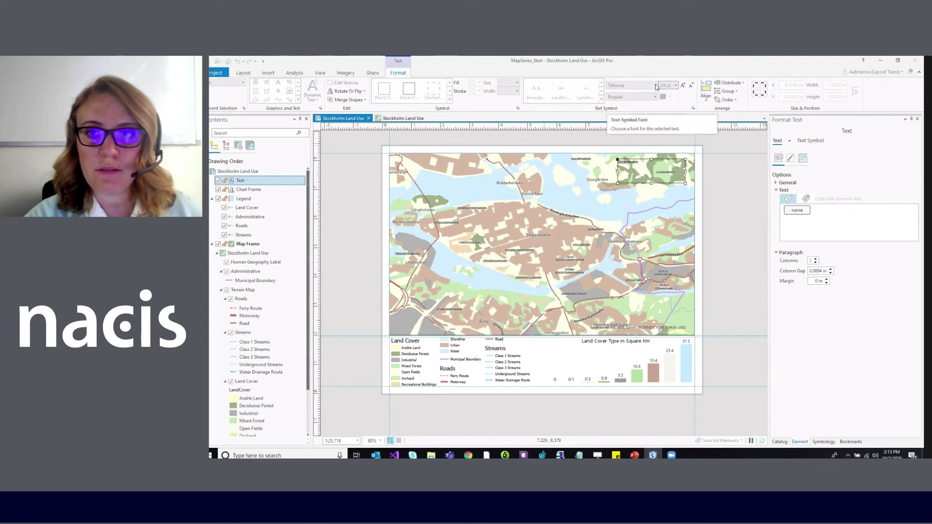
# Set the title font to Malgun Gothic in Bold style.
pyautogui.click(655, 86)
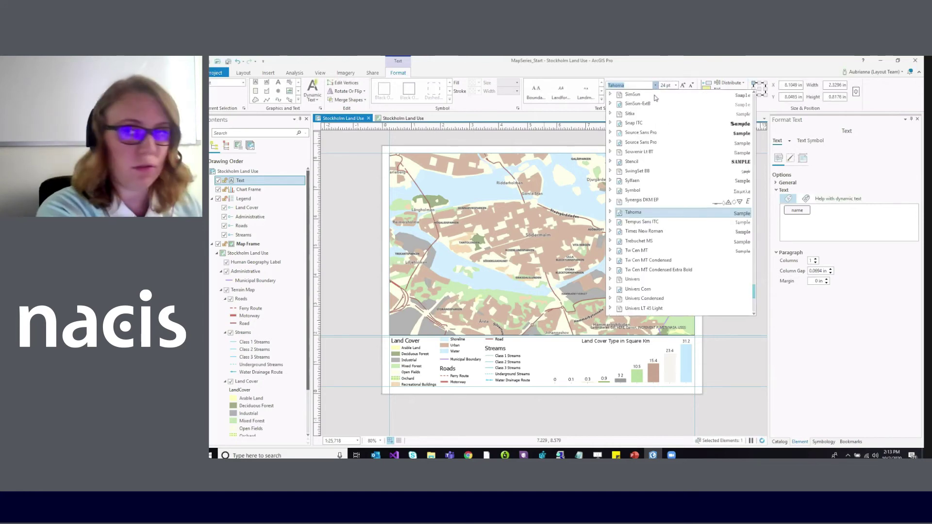
pyautogui.write('Ma')
pyautogui.press('BackSpace')
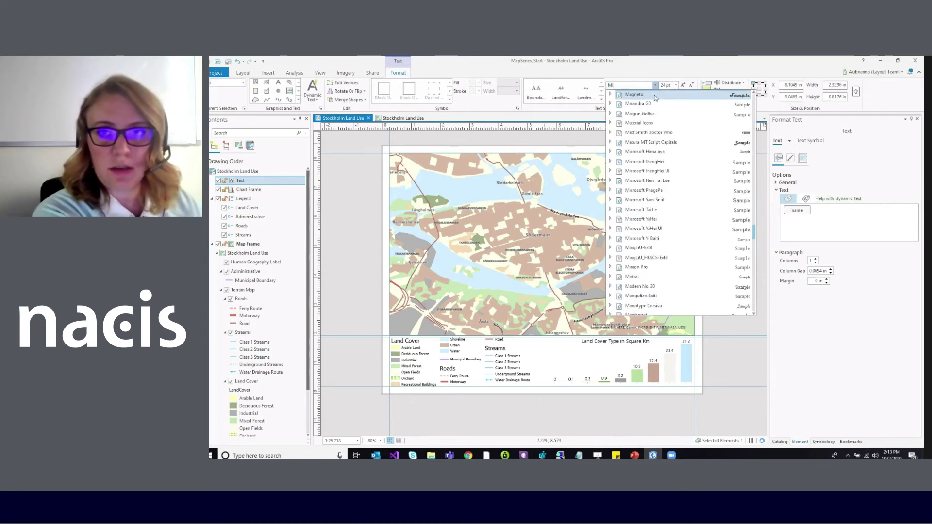
pyautogui.write('u')
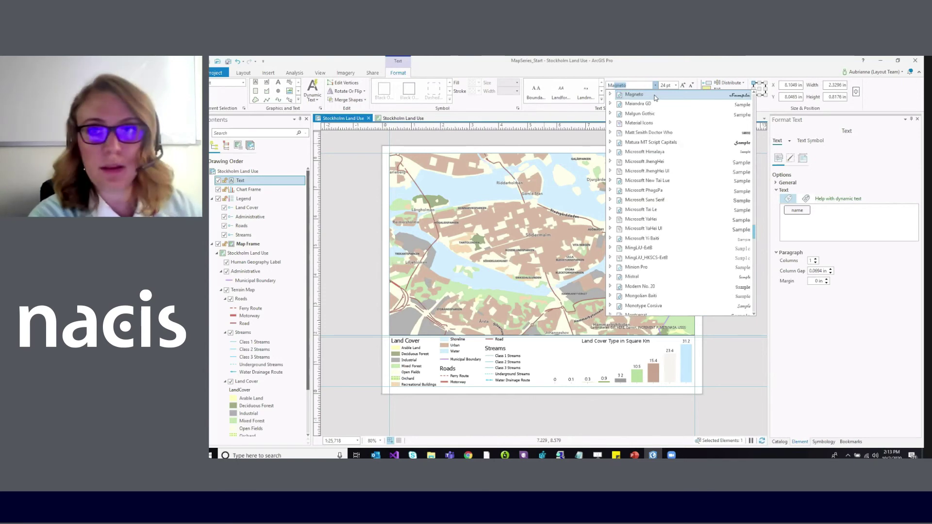
pyautogui.click(640, 113)
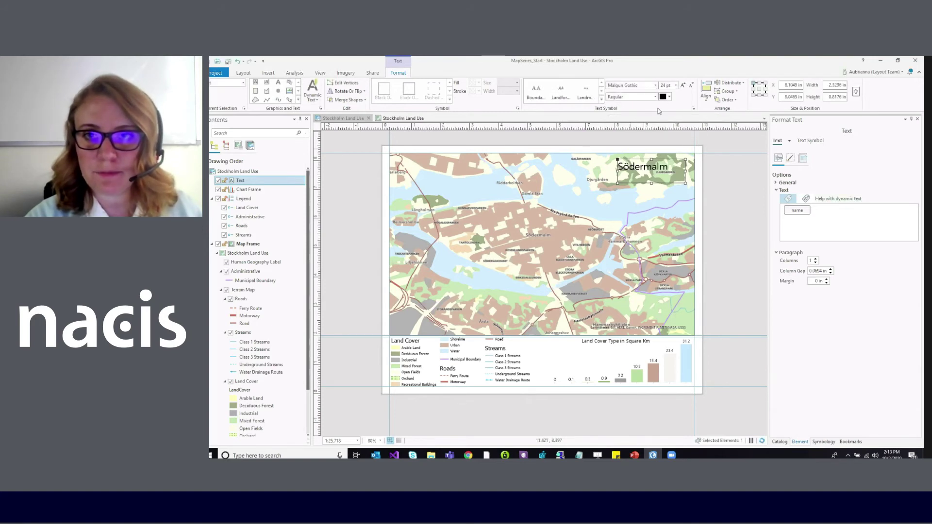
pyautogui.click(655, 97)
pyautogui.click(639, 125)
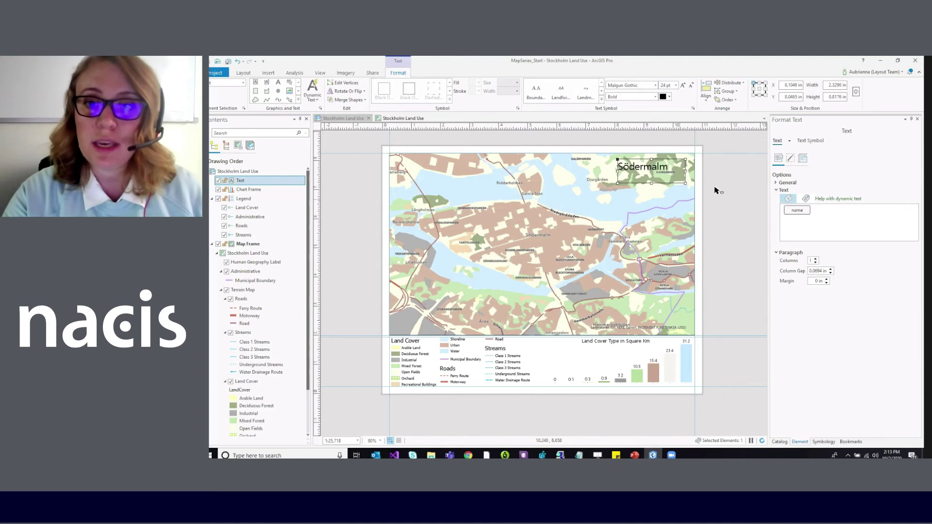
# List the map series pages and go to page 5, Stockholm-Bromma, to view its long title.
pyautogui.click(250, 146)
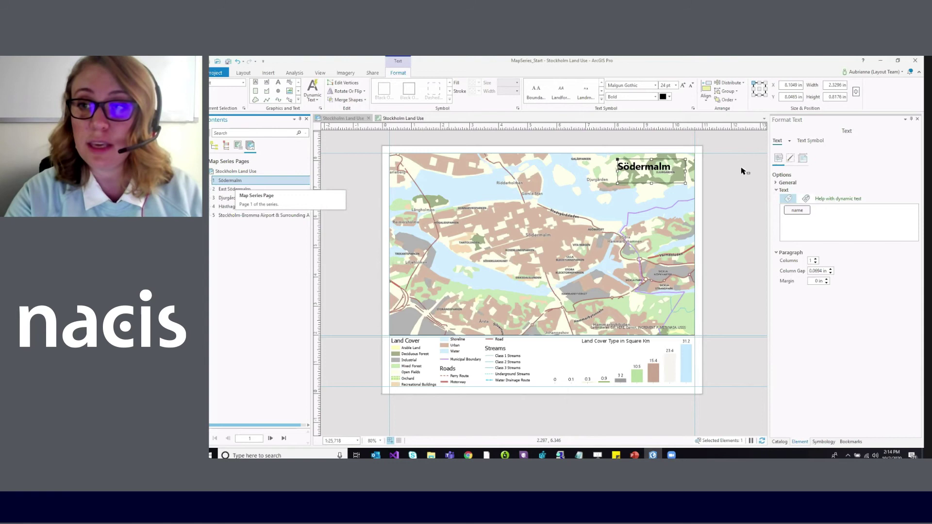
pyautogui.doubleClick(246, 217)
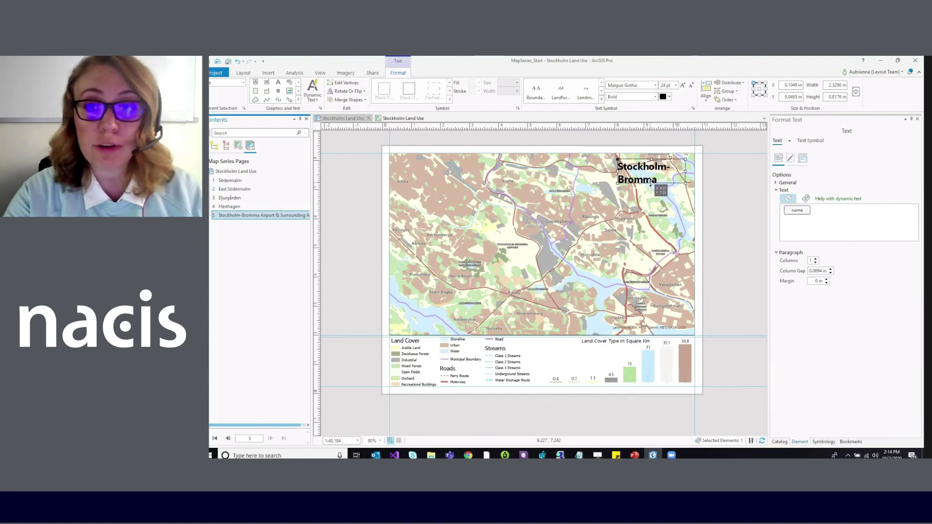
# Enlarge the title box, set Horizontal alignment to Right, then widen and nudge the box right.
pyautogui.moveTo(651, 184); pyautogui.dragTo(579, 180)
pyautogui.click(818, 141)
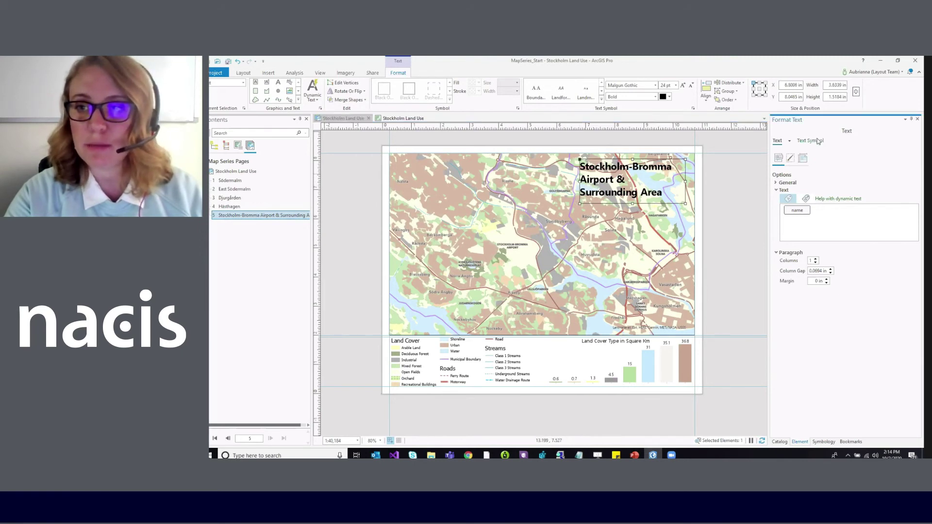
pyautogui.click(791, 174)
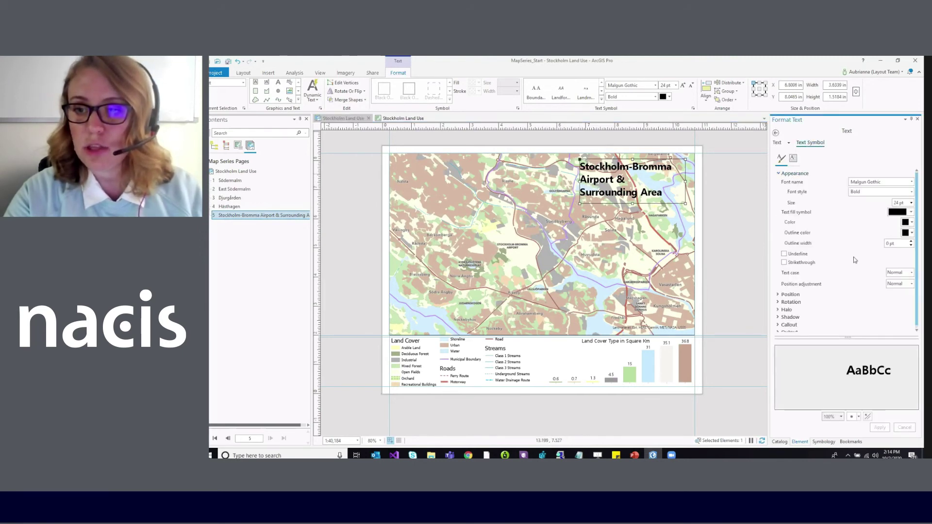
pyautogui.click(828, 290)
pyautogui.scroll(-1, 879, 286)
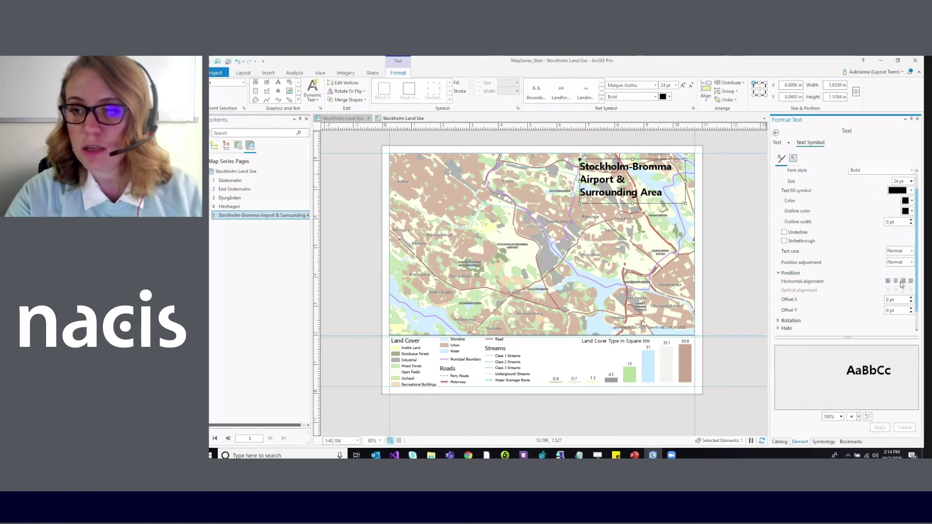
pyautogui.click(880, 427)
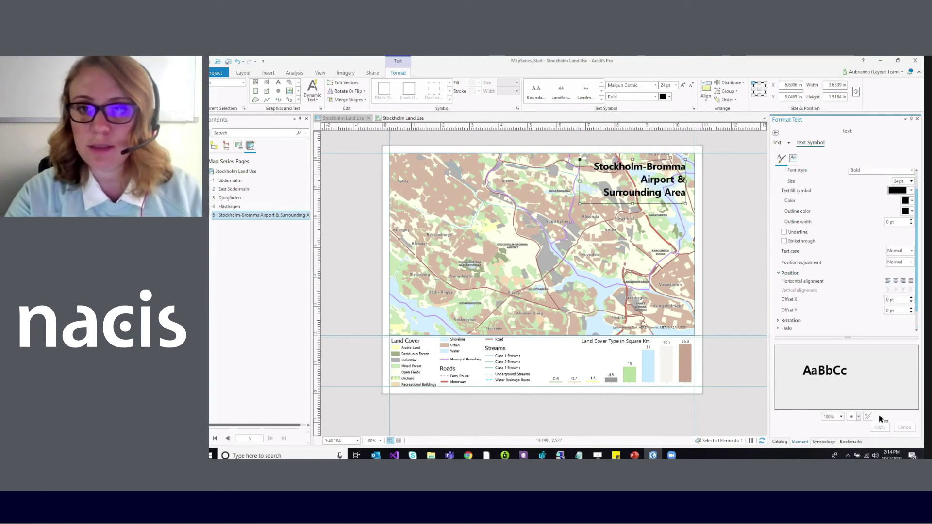
pyautogui.moveTo(580, 181); pyautogui.dragTo(569, 181)
pyautogui.moveTo(697, 168); pyautogui.dragTo(701, 168)
# Show map series page 3, Djurgården, and select its title text.
pyautogui.press('Escape')
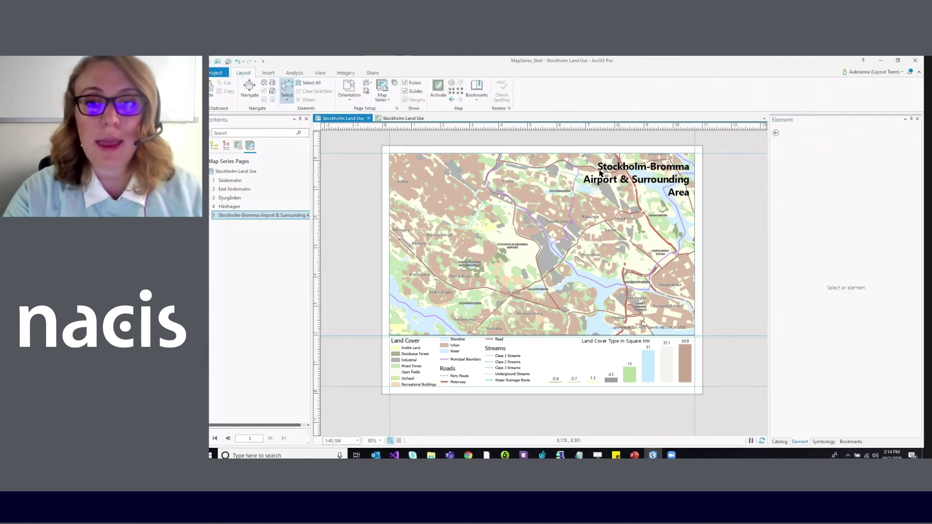
pyautogui.doubleClick(229, 200)
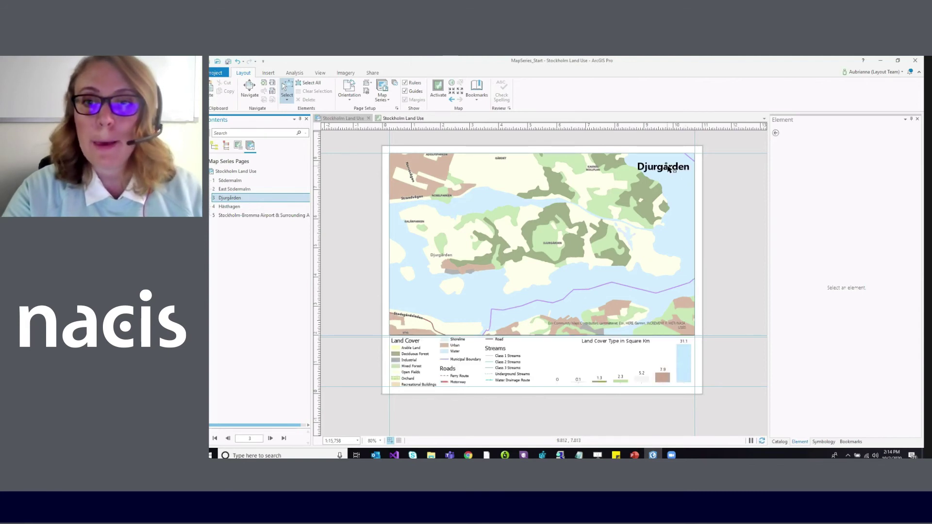
pyautogui.click(668, 168)
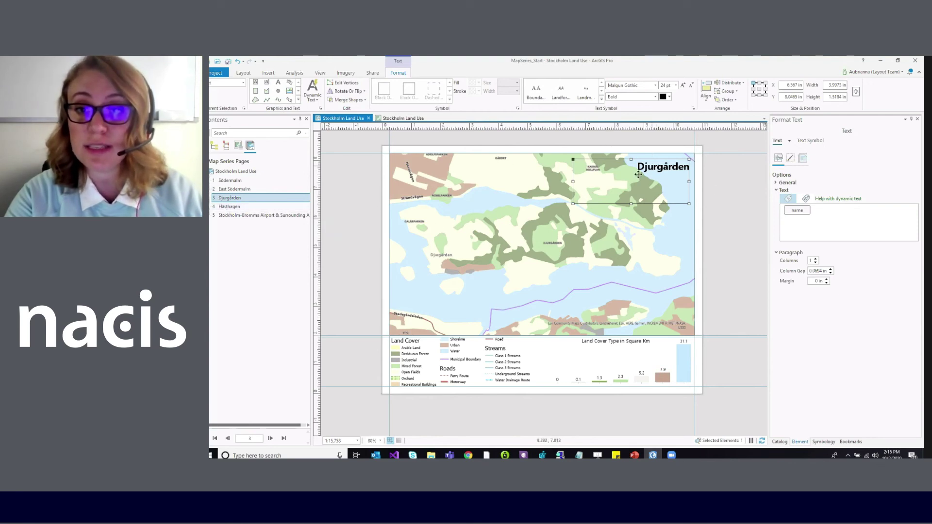
# On the Södermalm page, give the title a 3 pt halo of 50% transparent white fill.
pyautogui.click(230, 181)
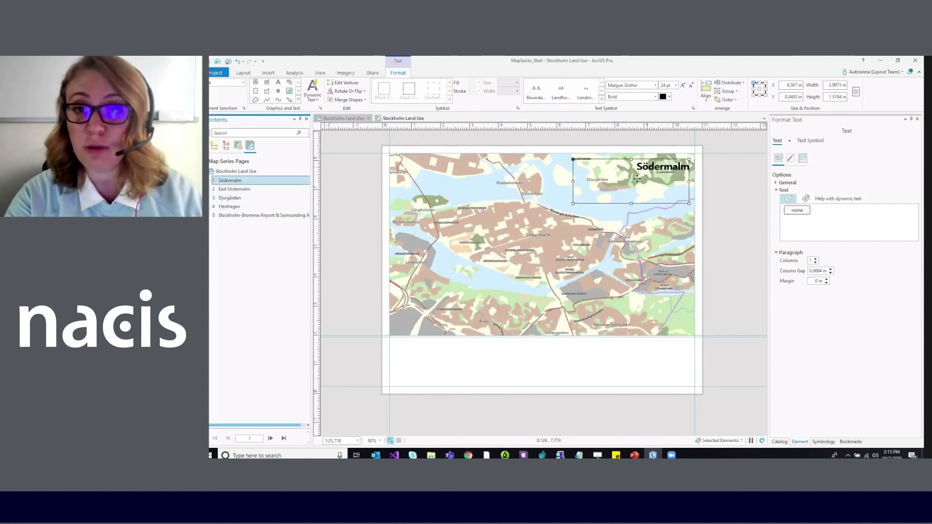
pyautogui.click(810, 141)
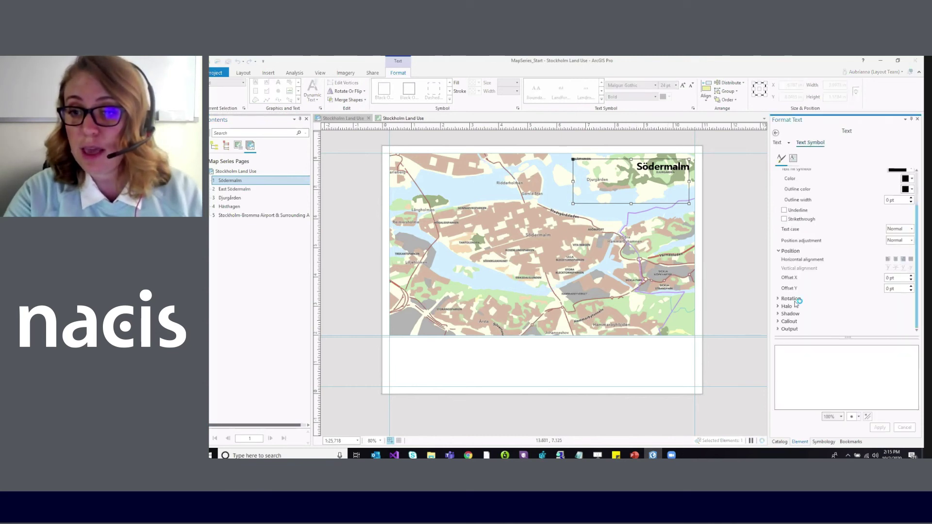
pyautogui.click(786, 305)
pyautogui.scroll(-2, 871, 290)
pyautogui.click(911, 263)
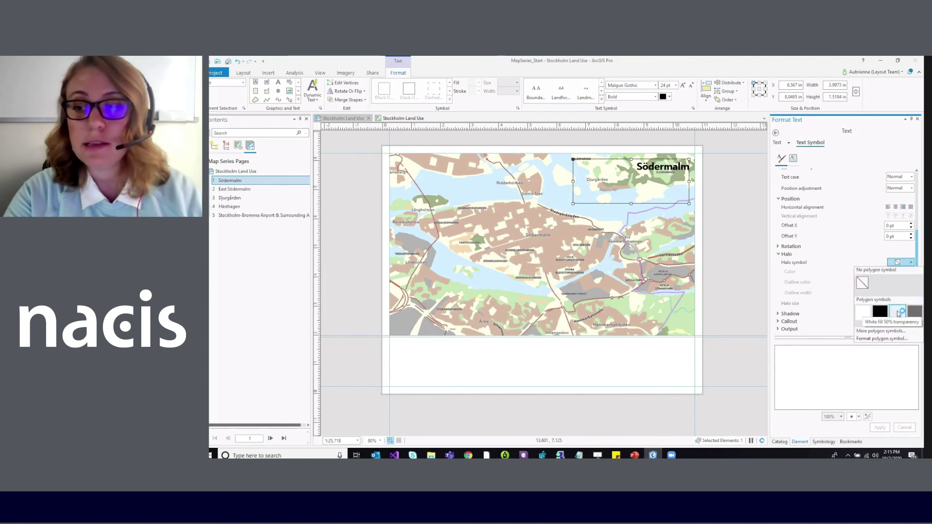
pyautogui.click(899, 313)
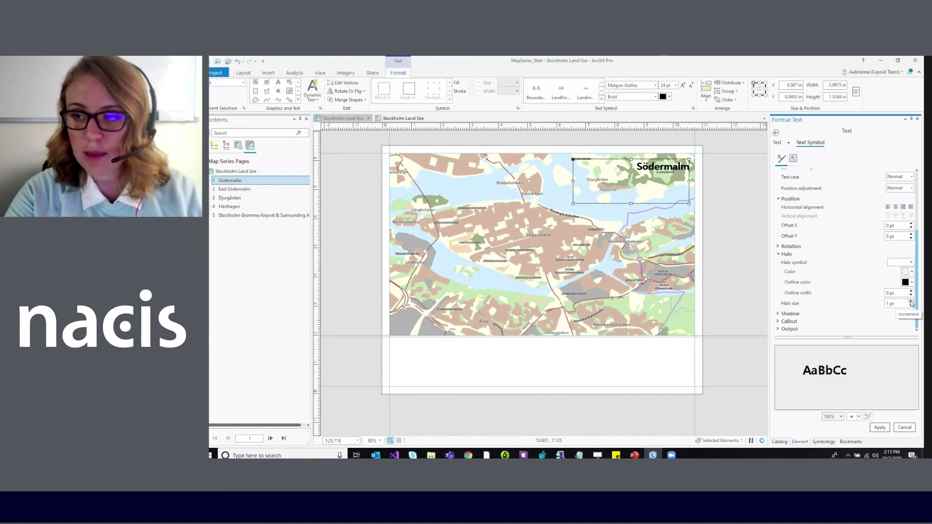
pyautogui.click(911, 302)
pyautogui.click(912, 302)
pyautogui.click(879, 428)
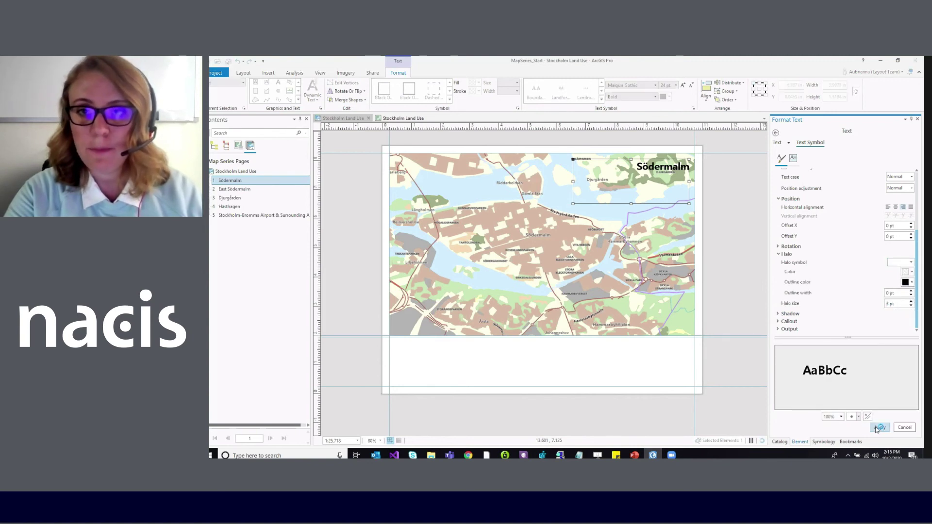